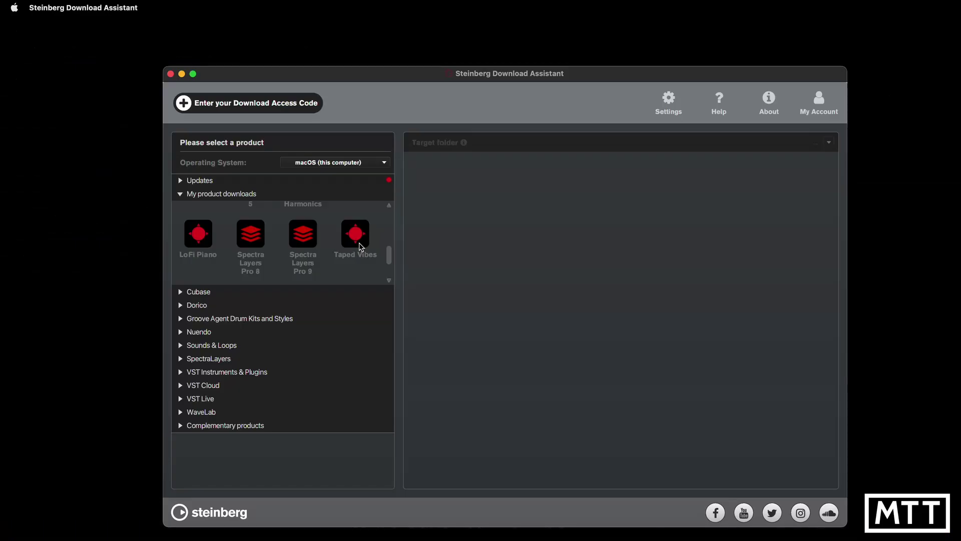
- Select Taped Vibes under My product downloads and install it
left_click(359, 242)
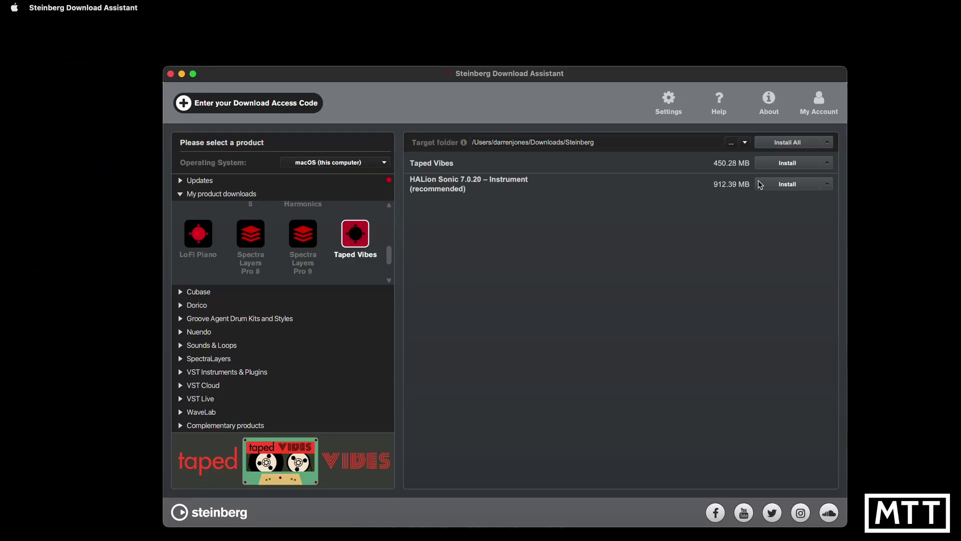
left_click(793, 167)
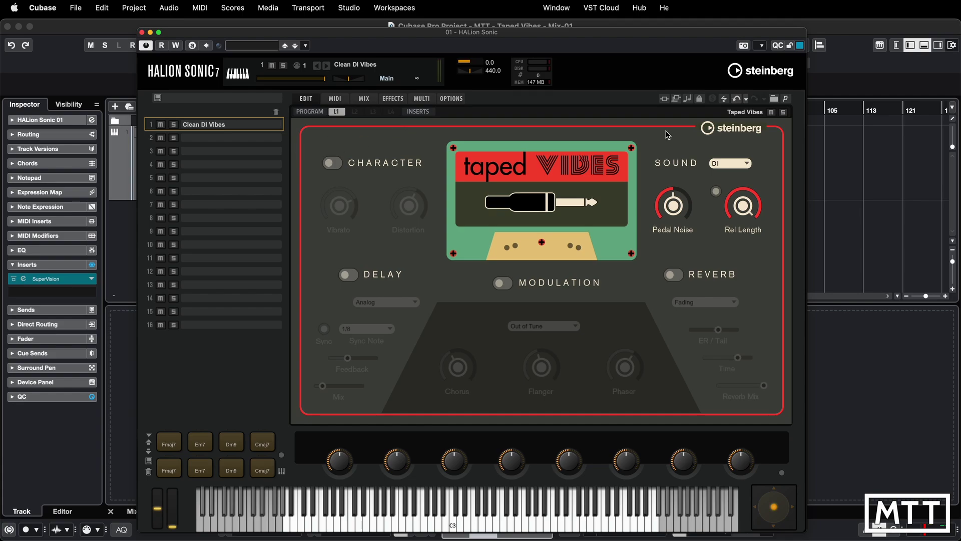
- Show HALion Sonic's program browser, shift the window left, and scroll down to the library tiles
left_click(773, 98)
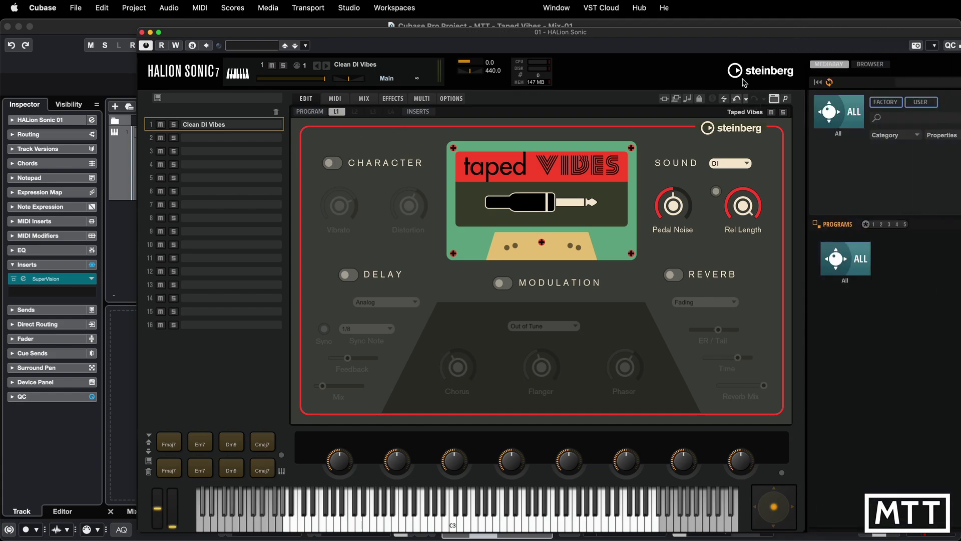
left_click_drag(674, 33, 586, 35)
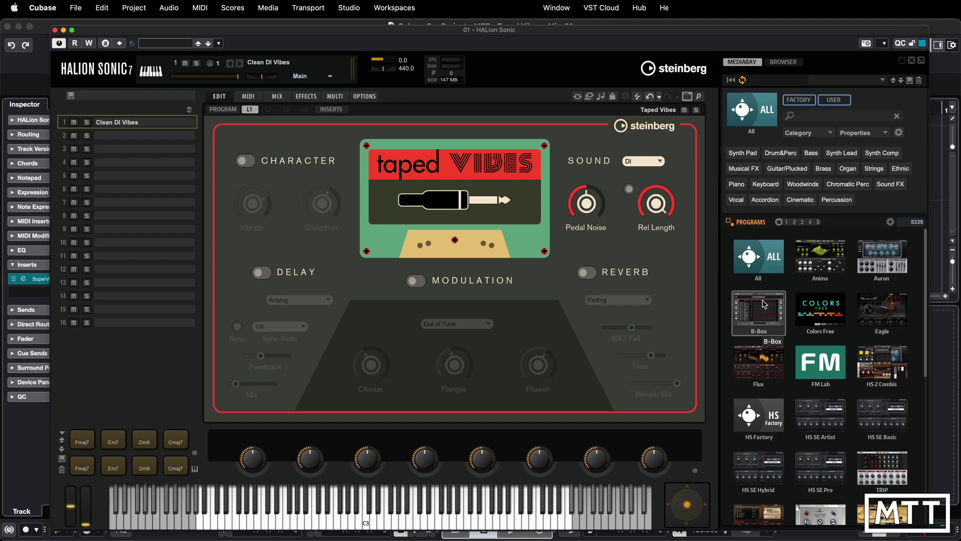
scroll(812, 344, "down", 5)
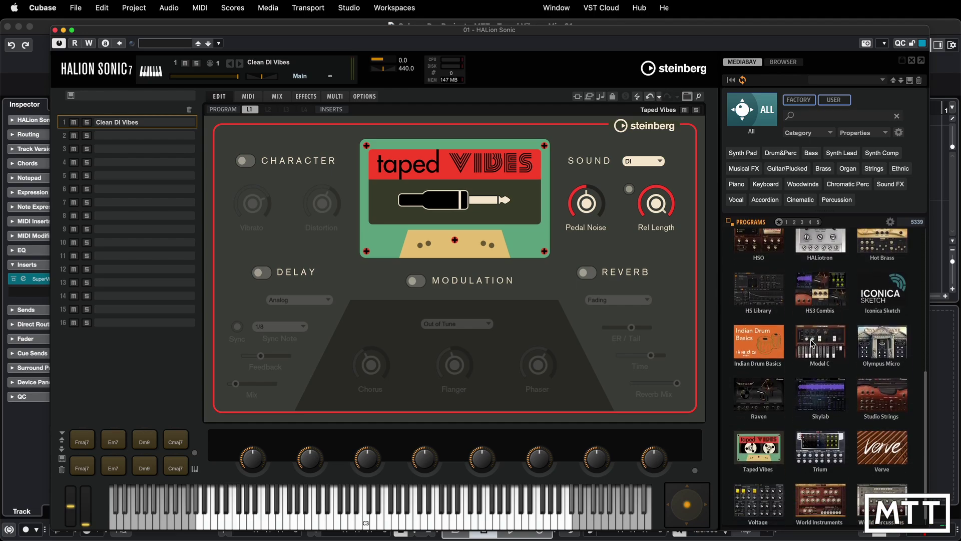
scroll(811, 344, "down", 1)
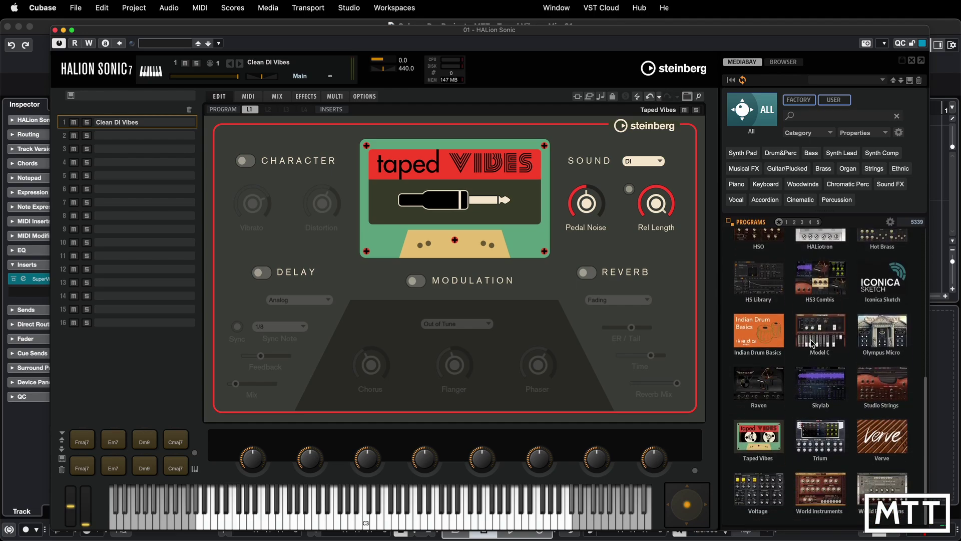
- Filter the MediaBay to the Taped Vibes library to list its 28 programs
left_click(758, 443)
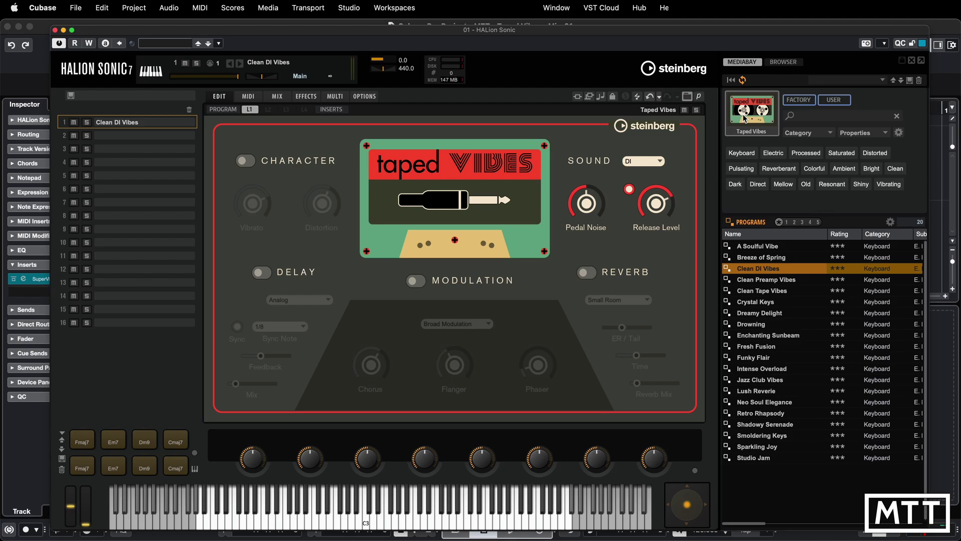
- Hide the program browser and open the SuperVision analyser beside HALion Sonic
left_click(688, 96)
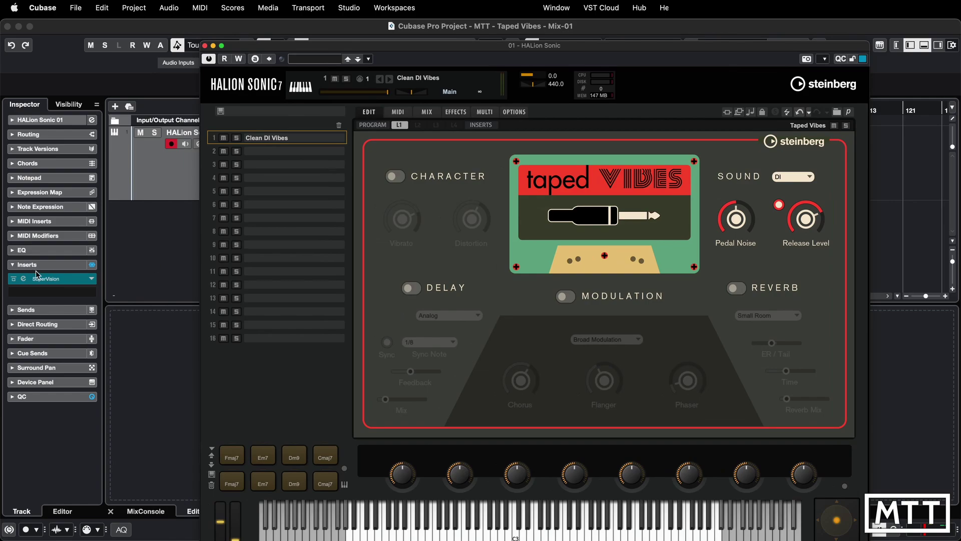
left_click(23, 278)
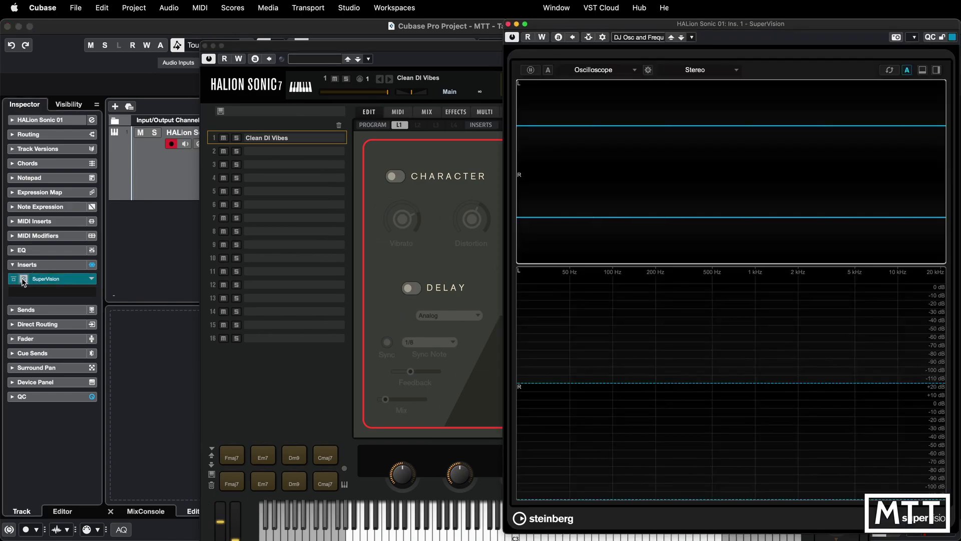
left_click_drag(452, 50, 96, 22)
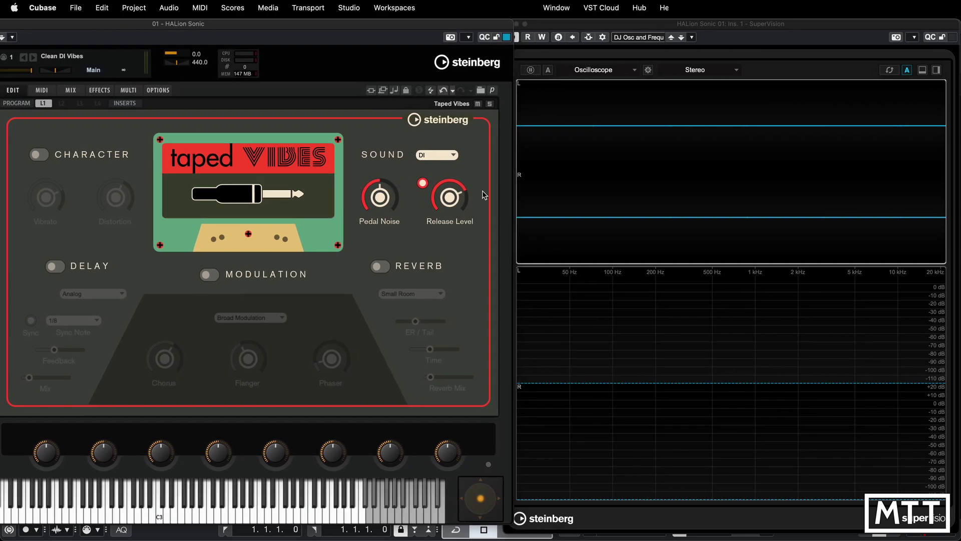
- Try the DI, Tape and Preamp sound sources, keep Preamp, and turn Pedal Noise down to about 0.2 dB
mouse_move(473, 221)
left_click(437, 155)
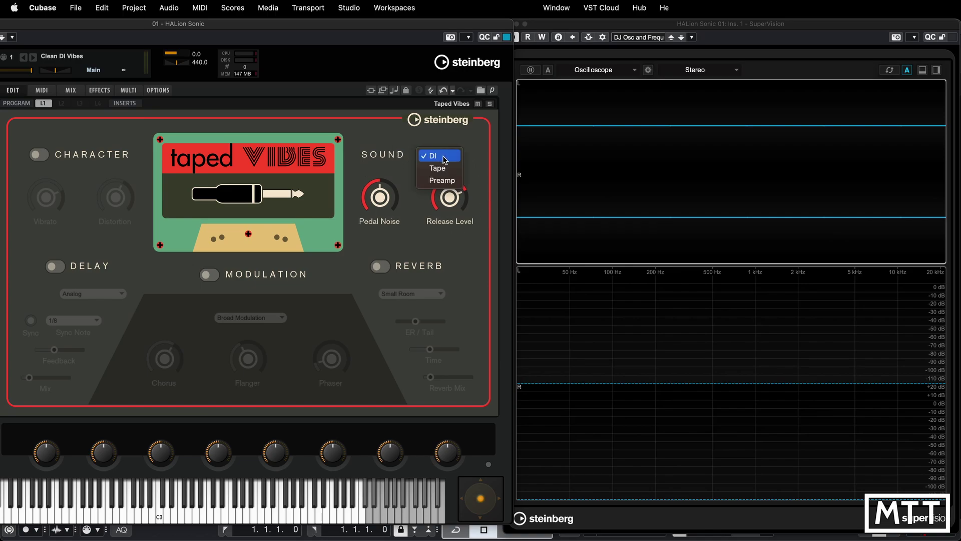
left_click(443, 157)
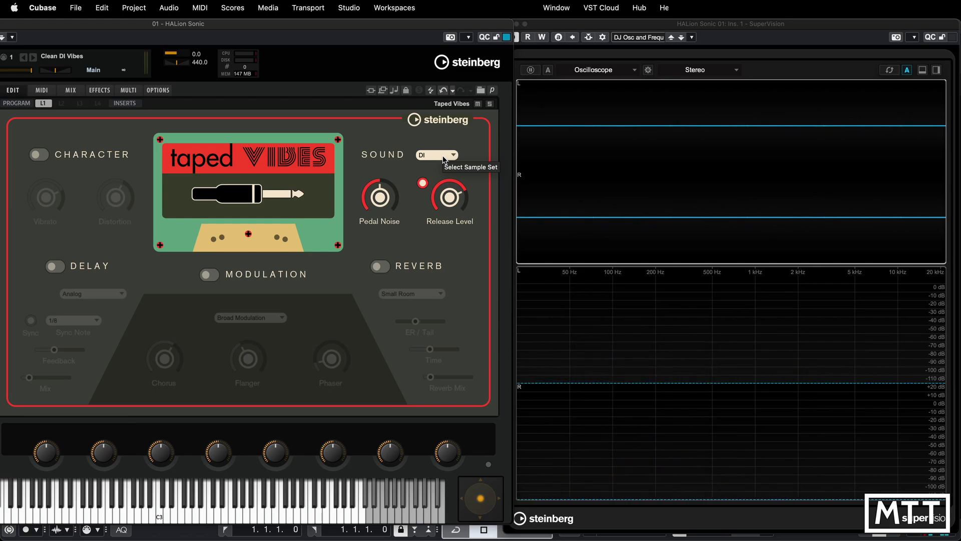
left_click(444, 156)
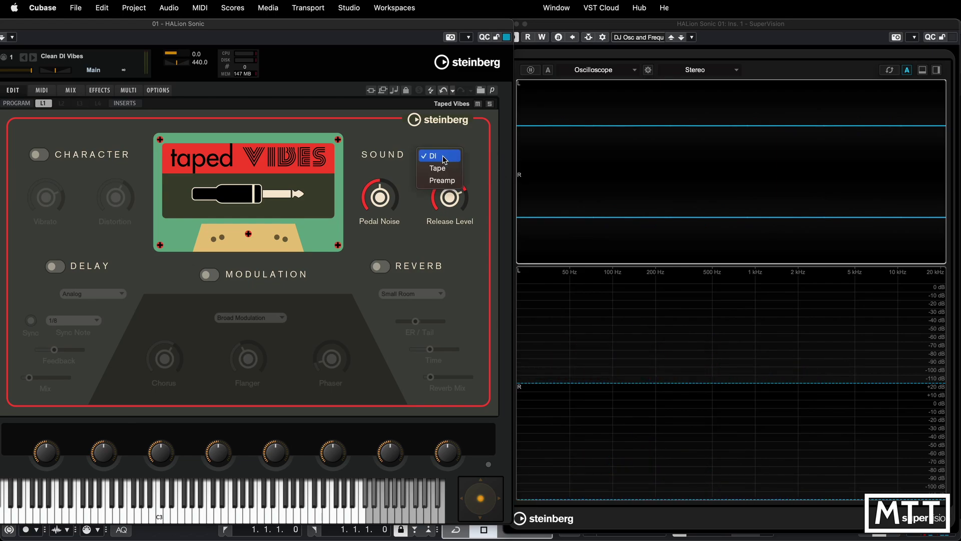
left_click(443, 170)
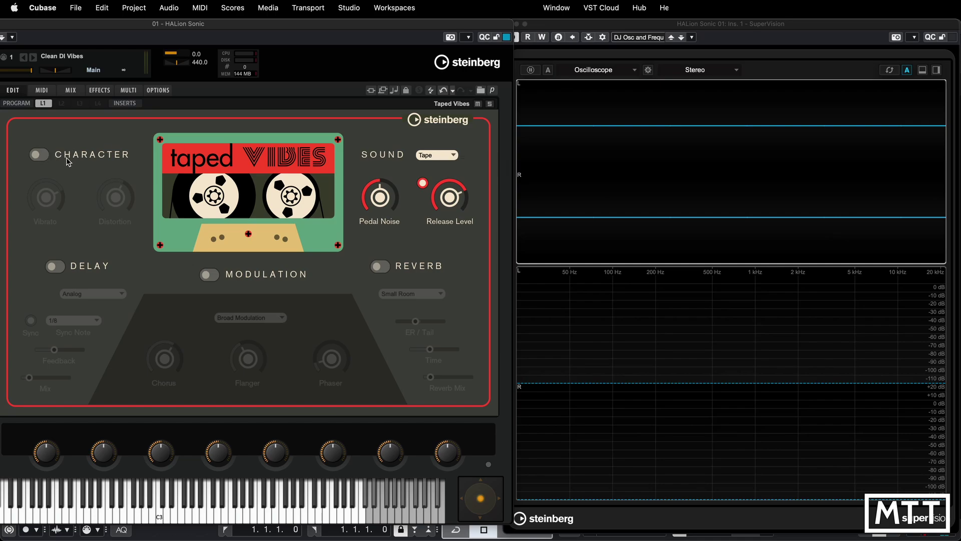
left_click(457, 159)
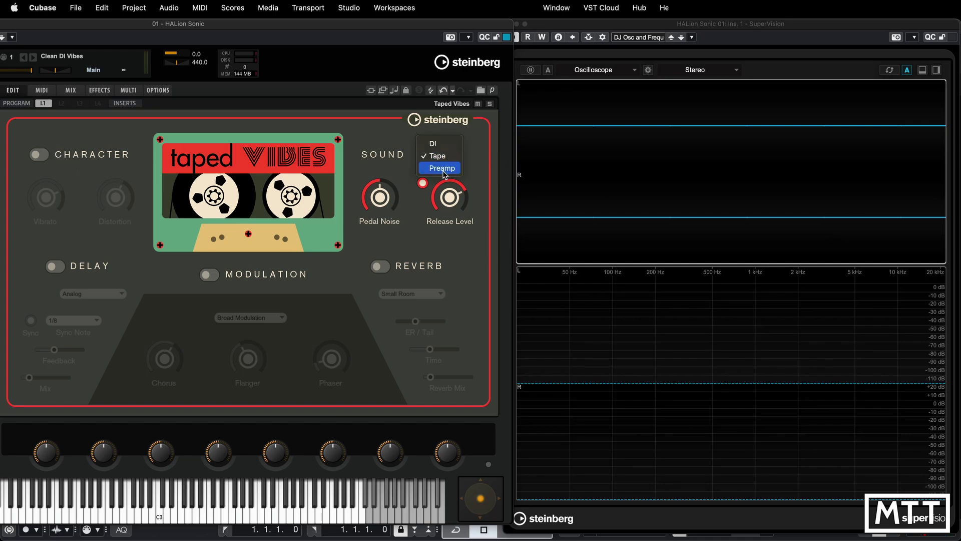
left_click(443, 167)
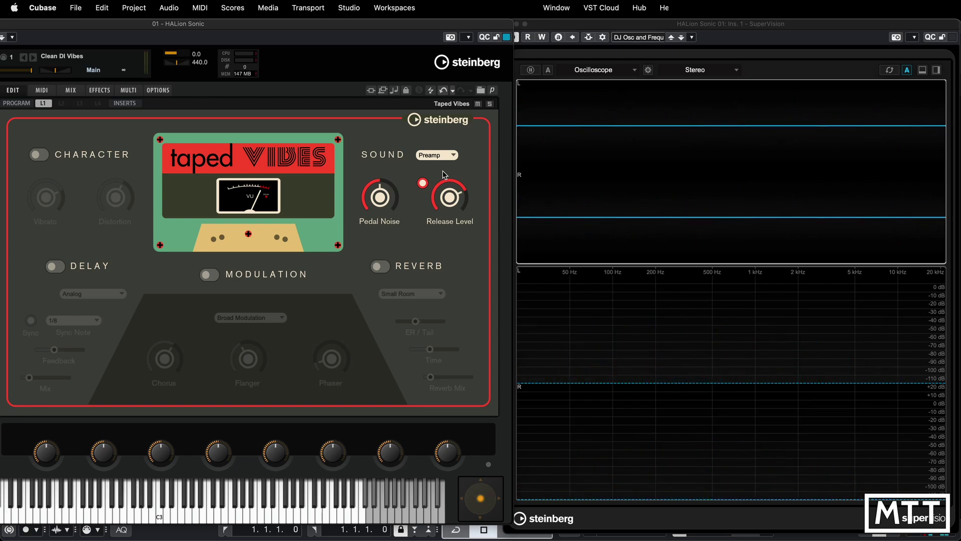
left_click_drag(380, 202, 382, 79)
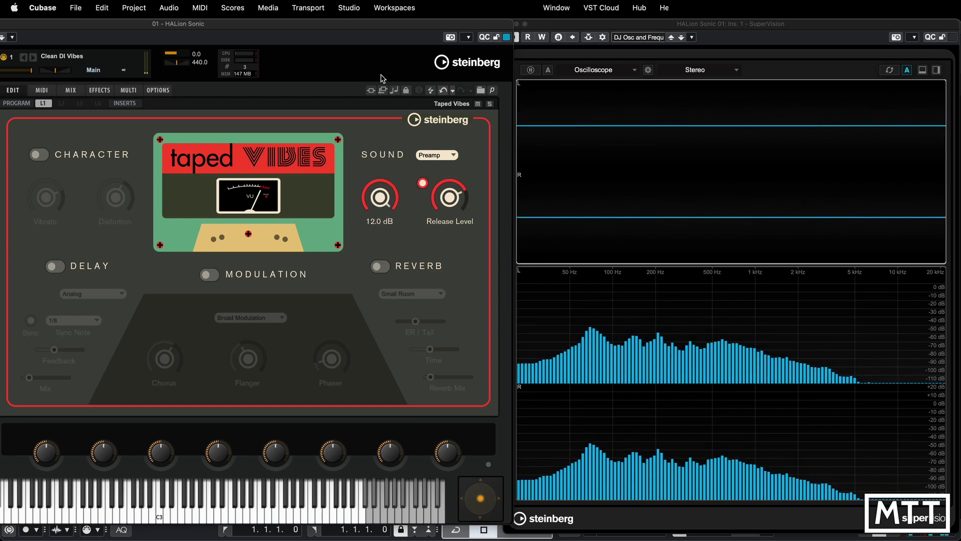
left_click_drag(381, 200, 392, 260)
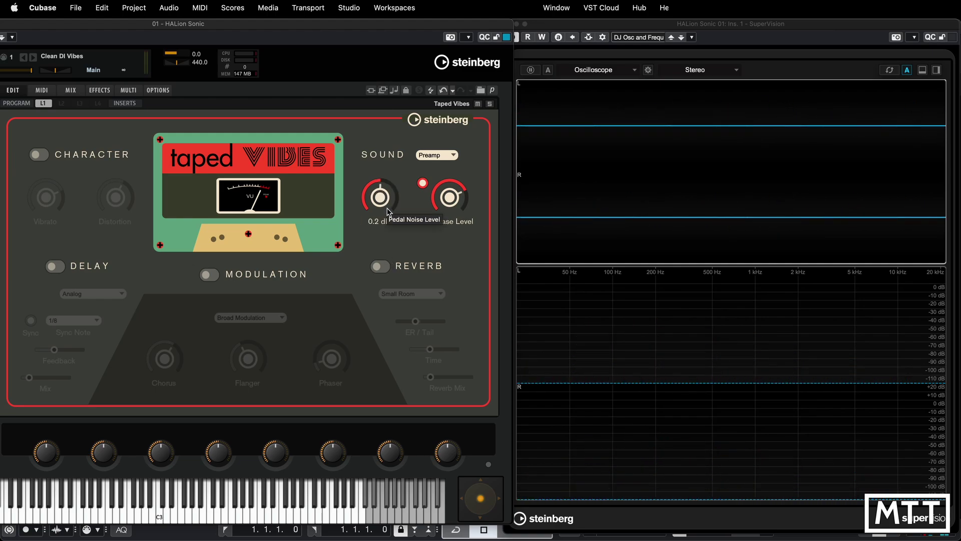
- Set Pedal Noise to 2.9 dB and turn Release Level fully down to 0.0 %
mouse_move(380, 200)
left_mouse_down()
mouse_move(382, 182)
mouse_move(389, 238)
mouse_move(373, 144)
mouse_move(383, 234)
mouse_move(380, 212)
left_mouse_up()
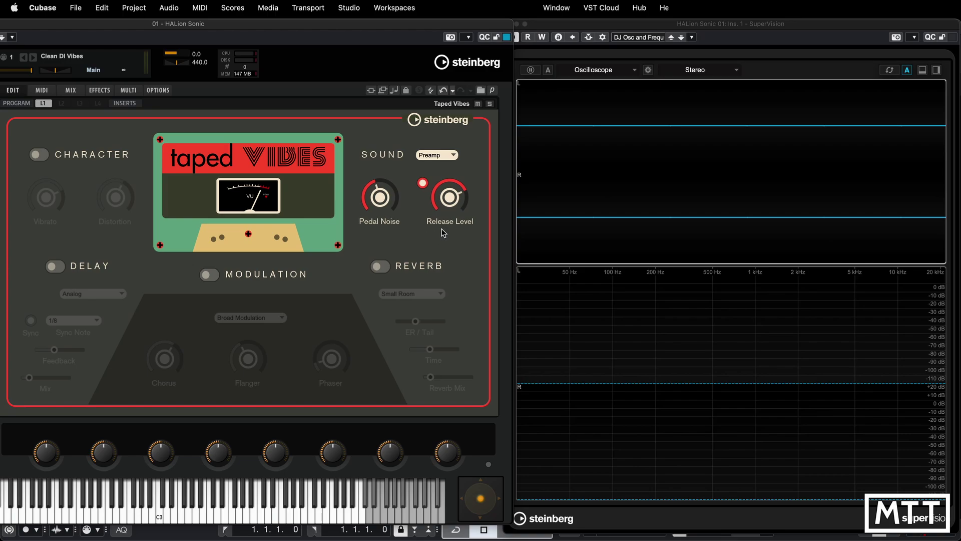
mouse_move(449, 202)
left_click_drag(449, 203, 437, 73)
mouse_move(451, 191)
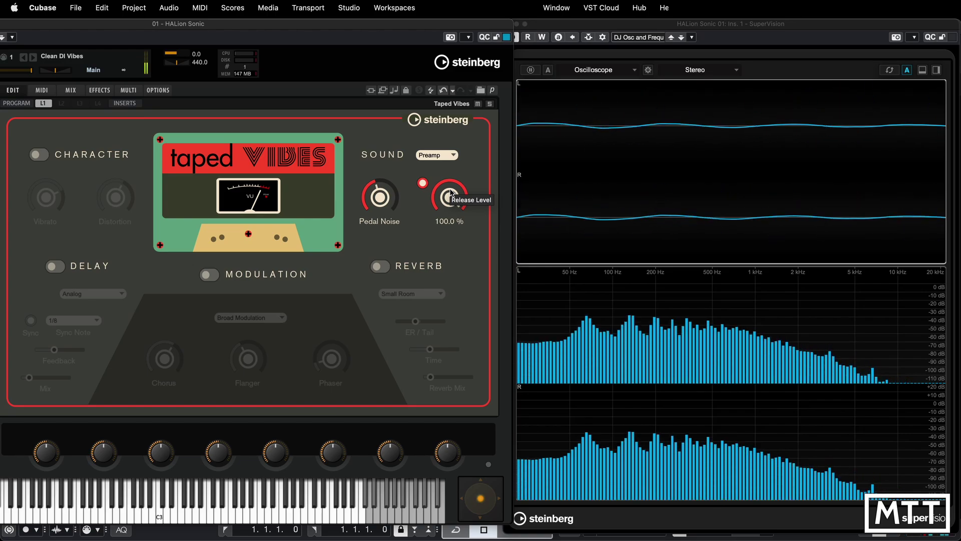
left_click_drag(451, 207, 471, 372)
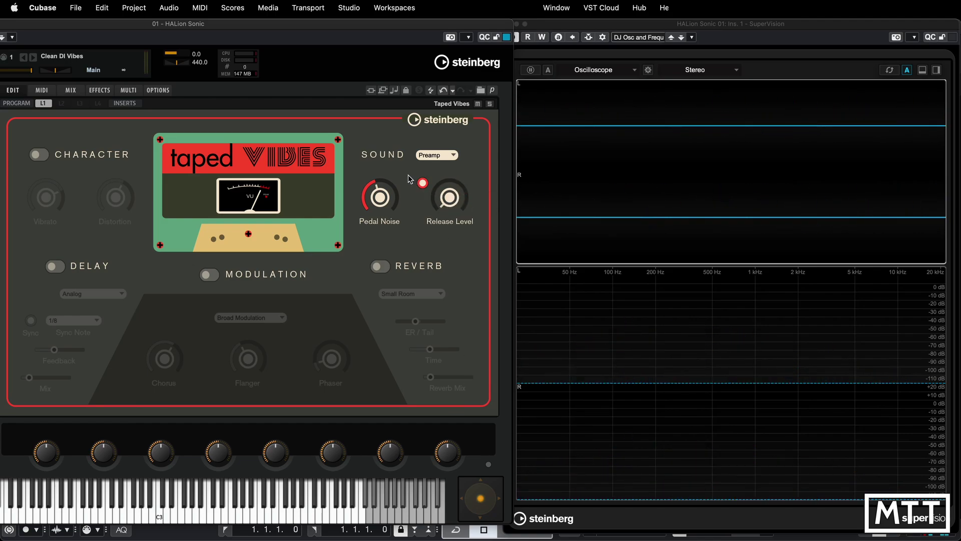
- Try a longer release envelope, return to release samples, and set Release Level to 61.5 %
left_click(423, 183)
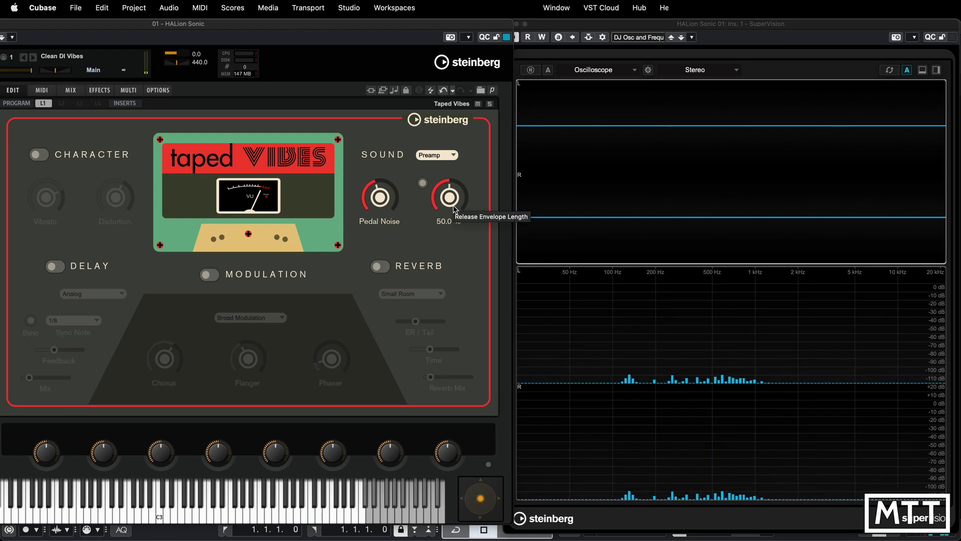
left_click_drag(455, 209, 452, 155)
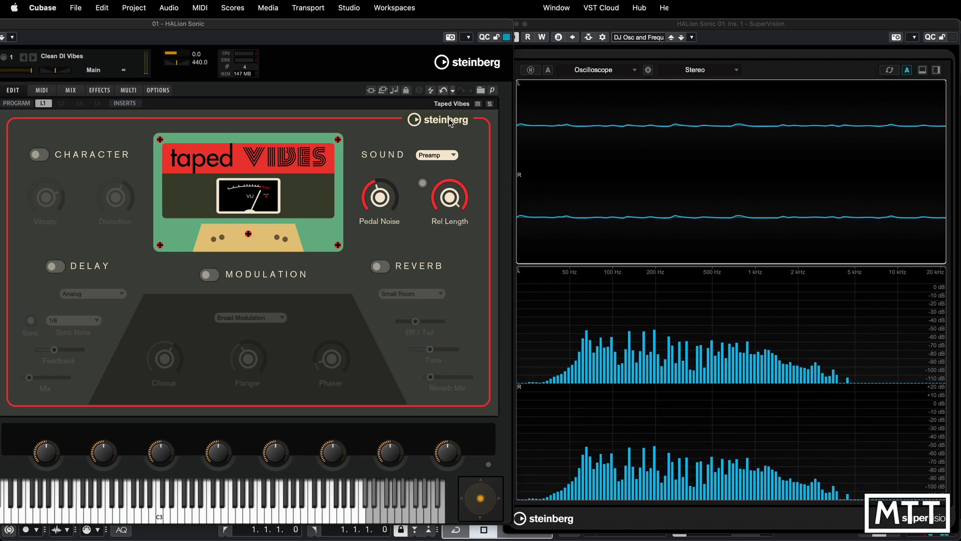
scroll(454, 203, "up", 3)
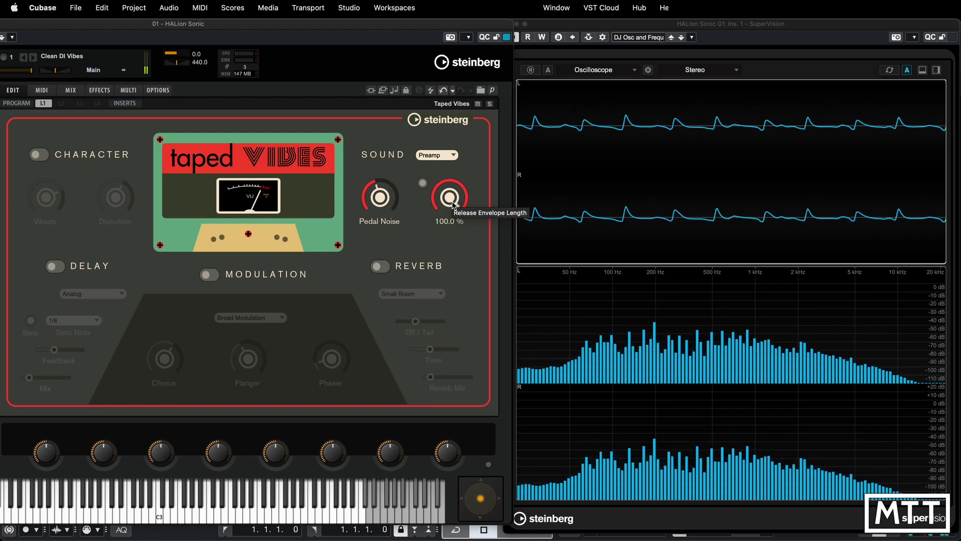
left_click(423, 184)
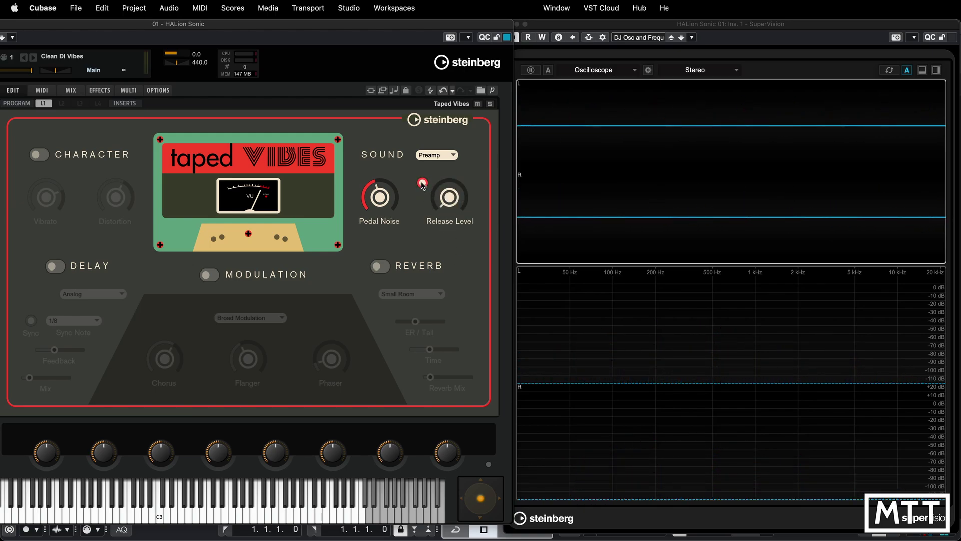
left_click_drag(449, 202, 452, 132)
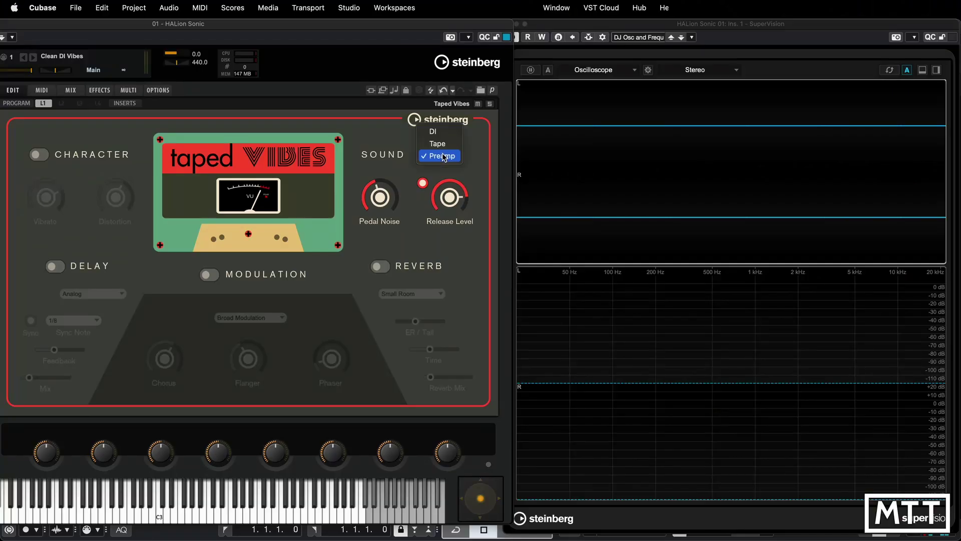
- Return to the DI sound, enable Character, and set Vibrato to 0 % and Distortion to 100 %
left_click(433, 131)
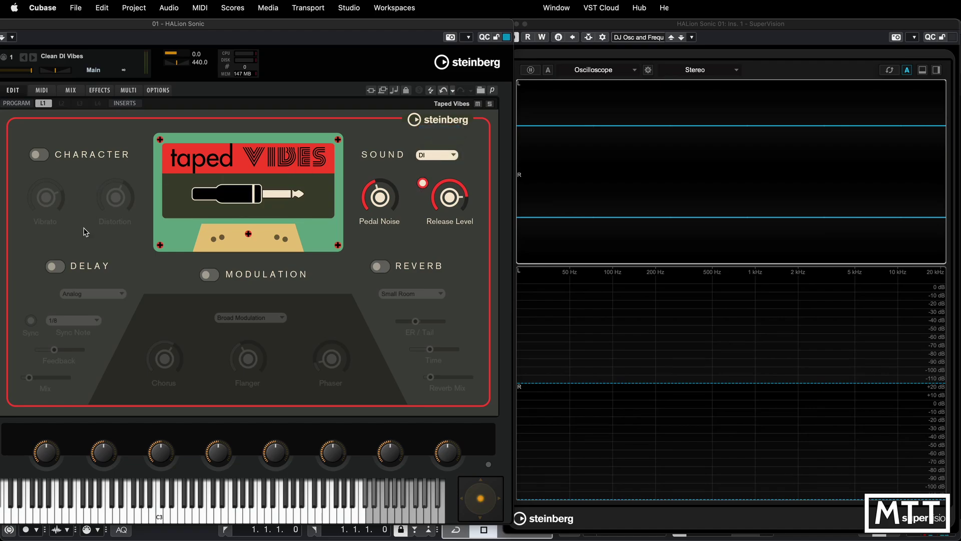
left_click(38, 155)
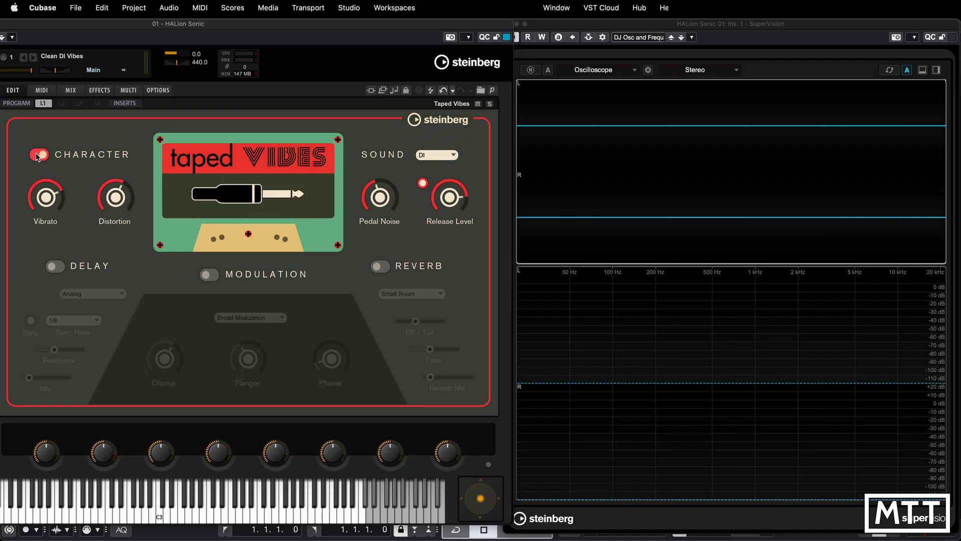
mouse_move(49, 189)
left_click_drag(116, 198, 122, 318)
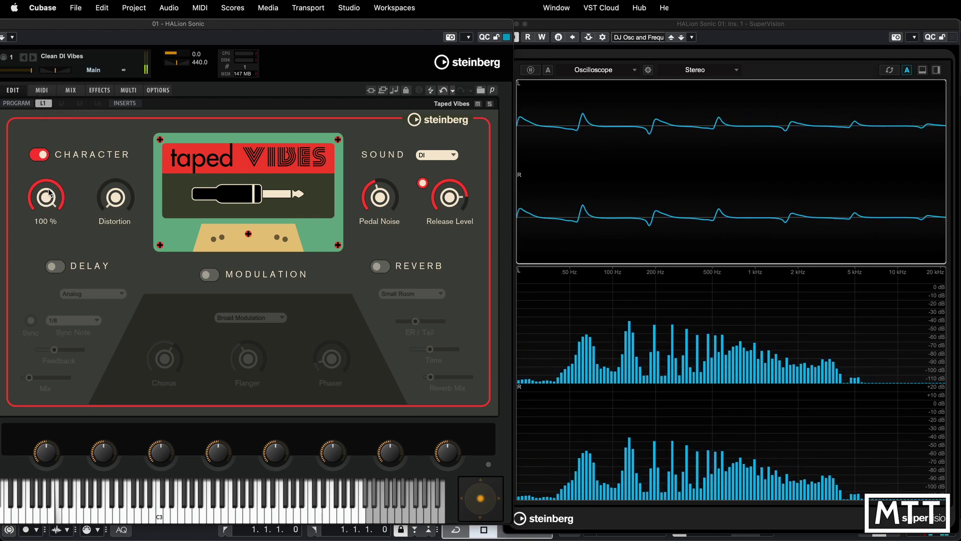
left_click_drag(43, 232, 60, 289)
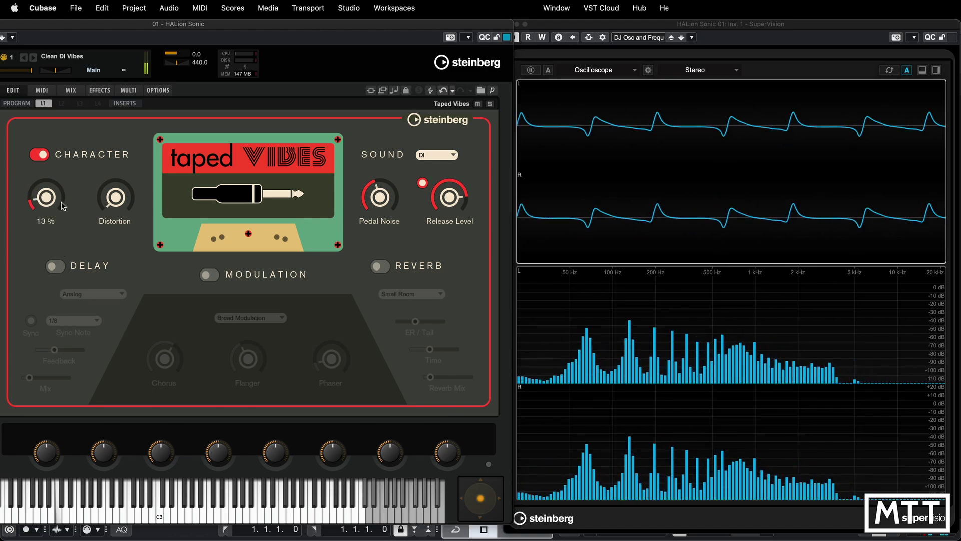
left_click_drag(63, 206, 63, 261)
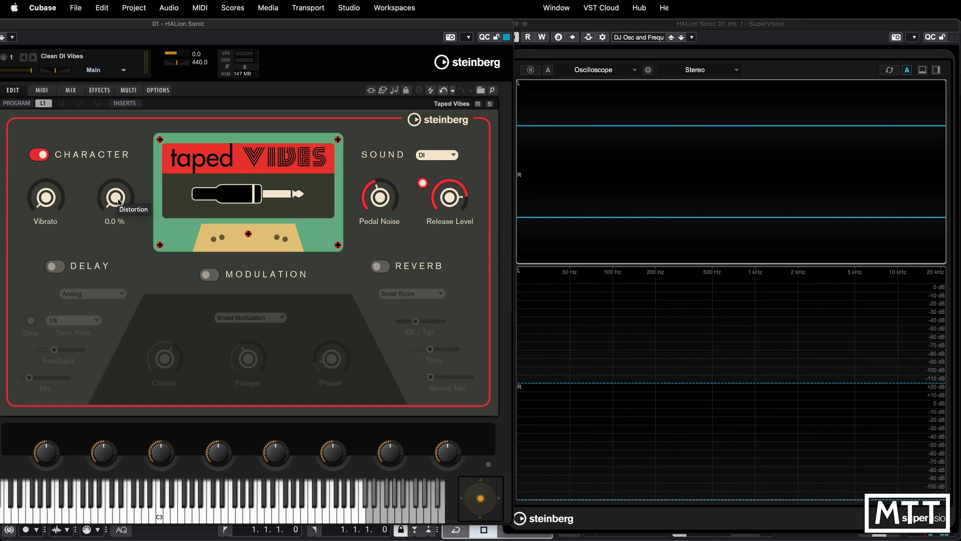
left_click_drag(120, 202, 134, 48)
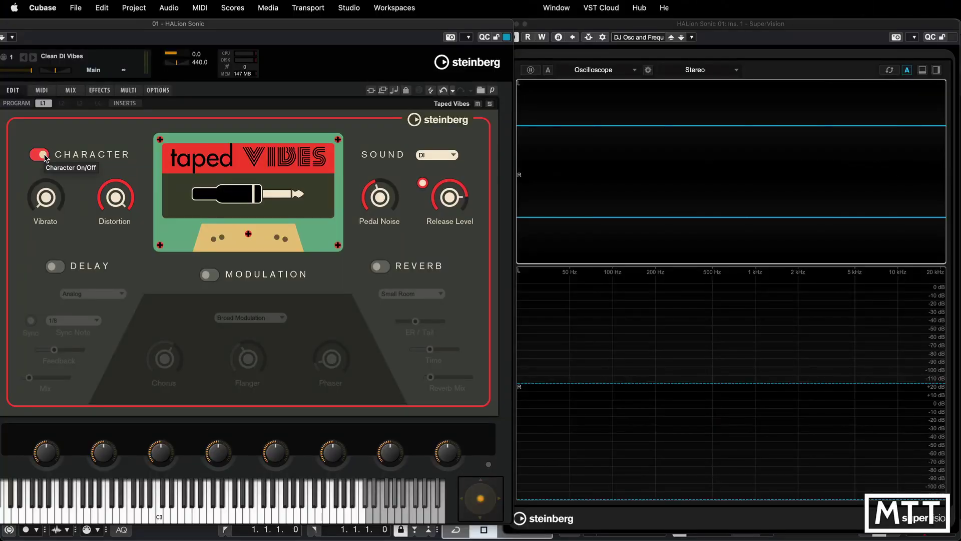
- Turn Character off and Delay on, trying the Analog and Basic Echo delay presets
left_click(43, 155)
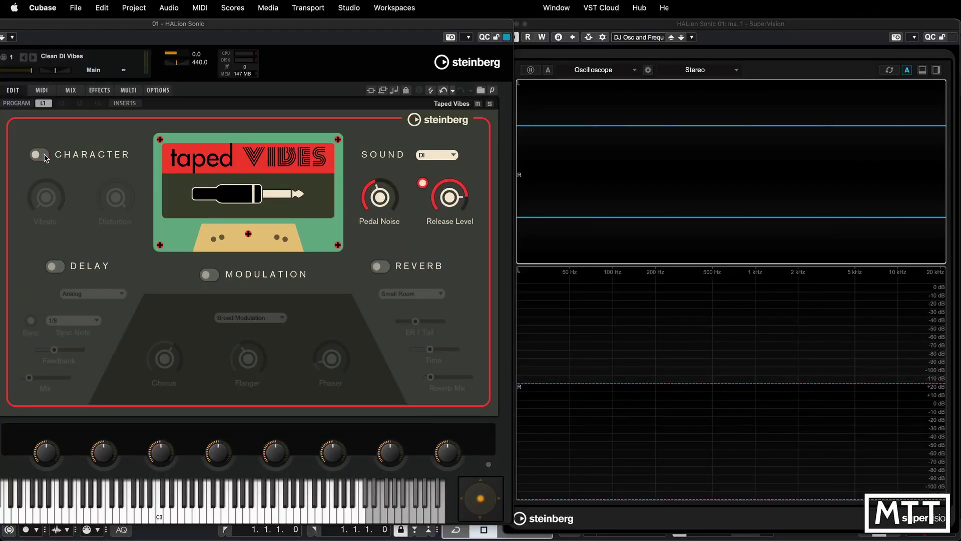
left_click(59, 268)
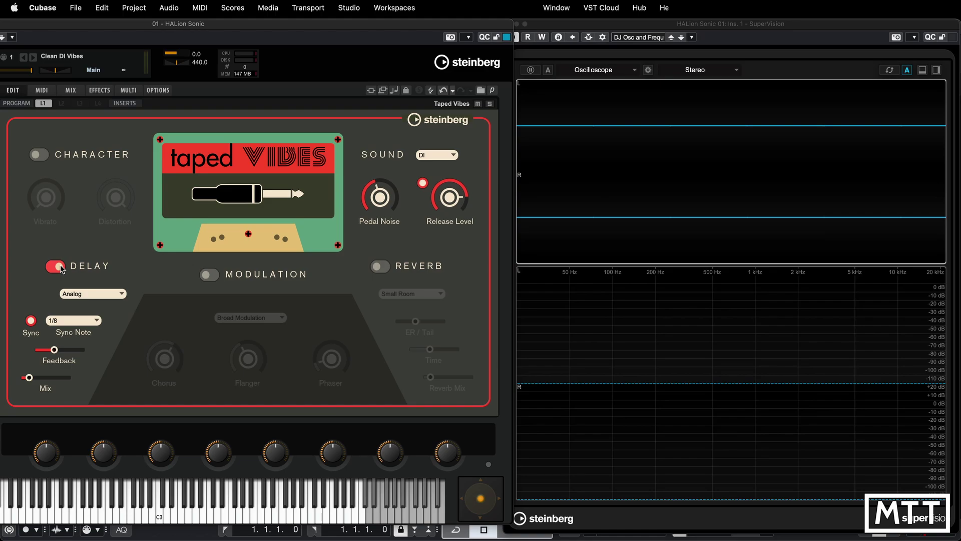
left_click(78, 290)
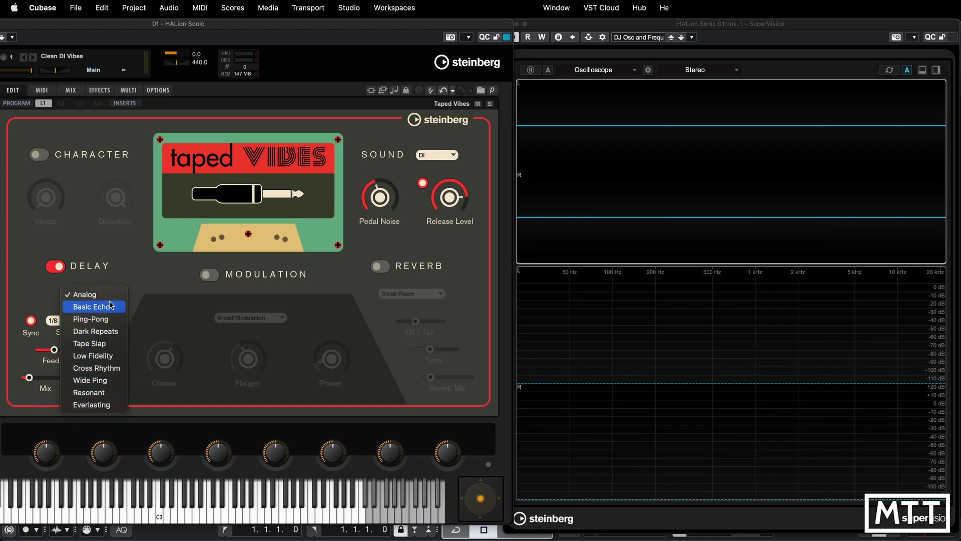
left_click(85, 294)
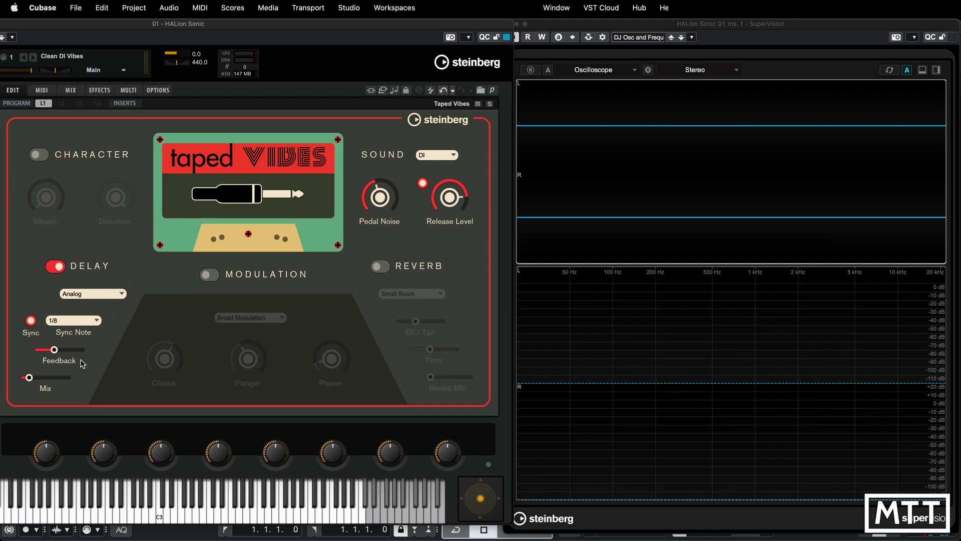
mouse_move(48, 390)
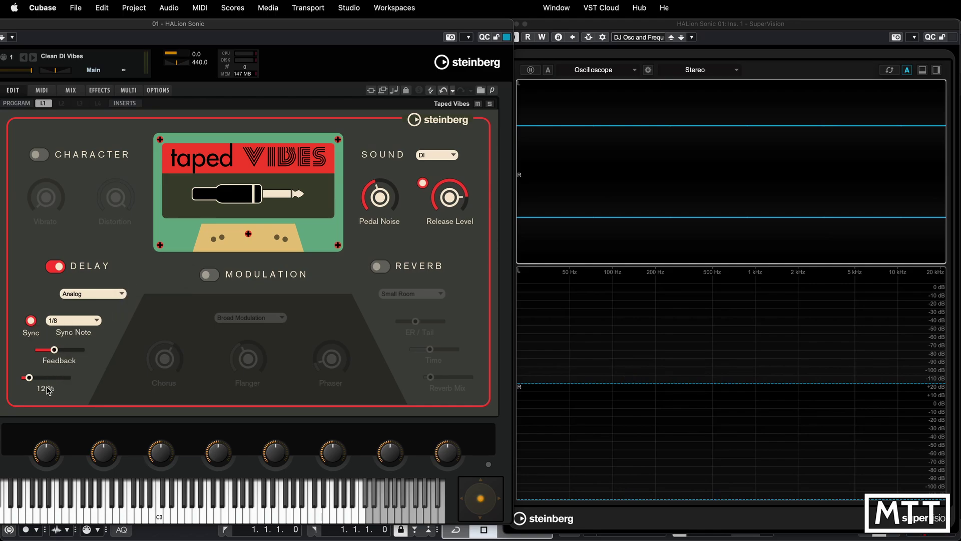
left_click(92, 296)
left_click(101, 306)
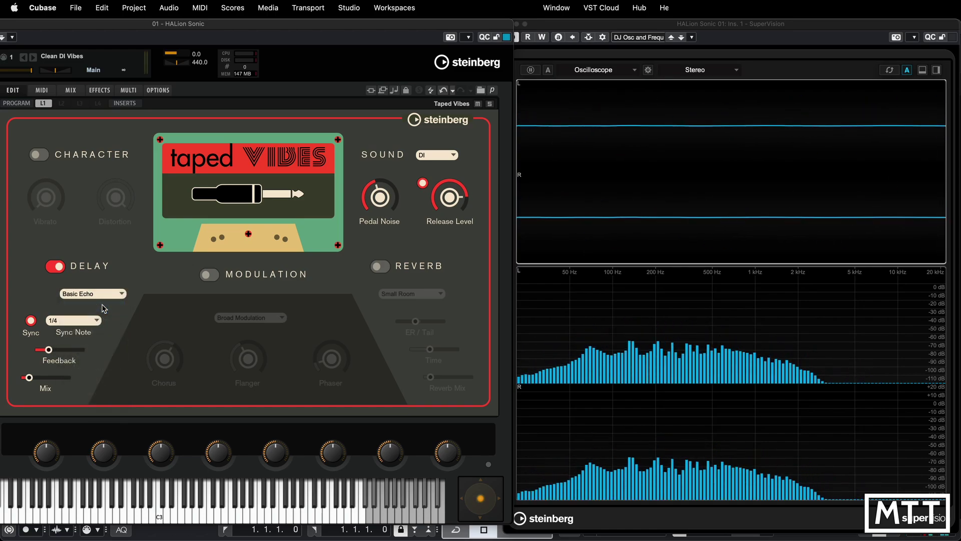
- Set the delay sync note, audition the Analog and Ping-Pong presets, and settle on Dark Repeats
left_click(69, 319)
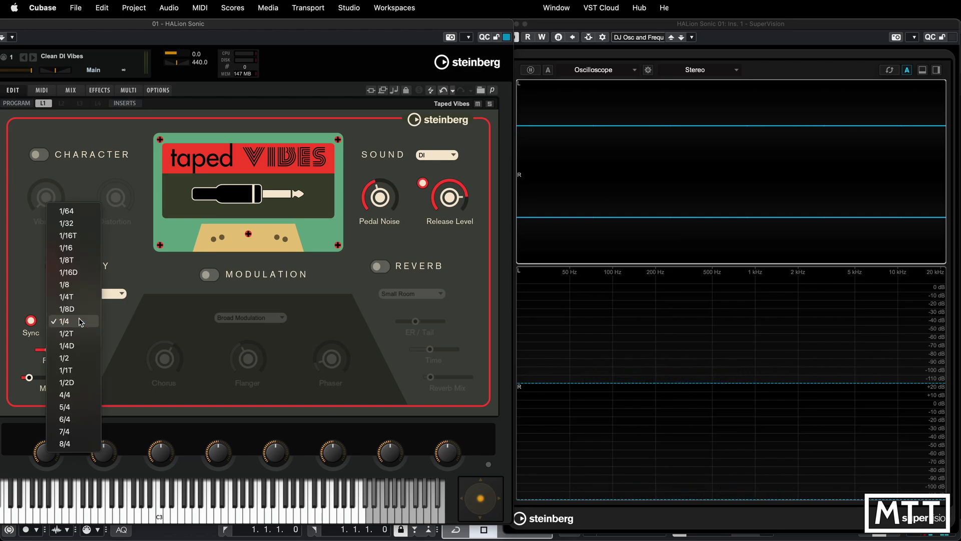
left_click(76, 284)
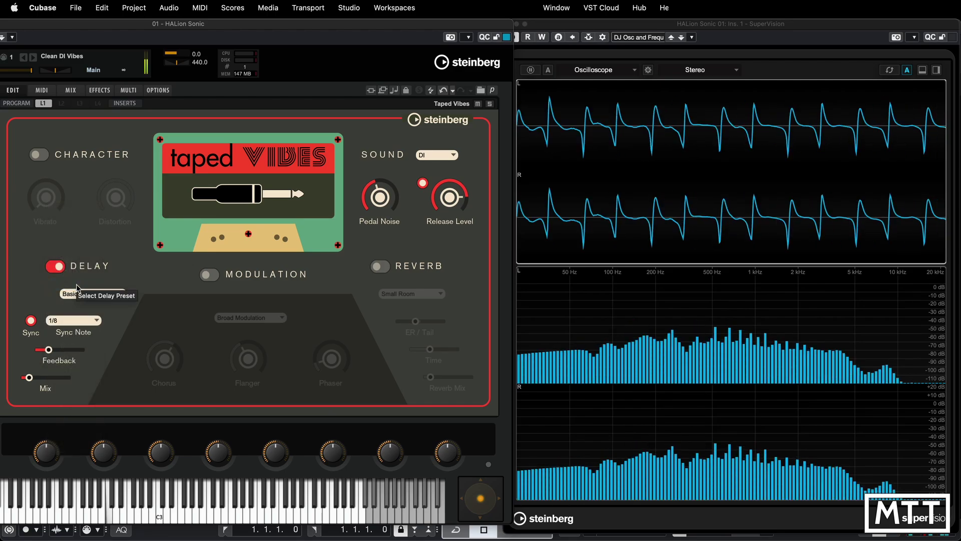
left_click(76, 284)
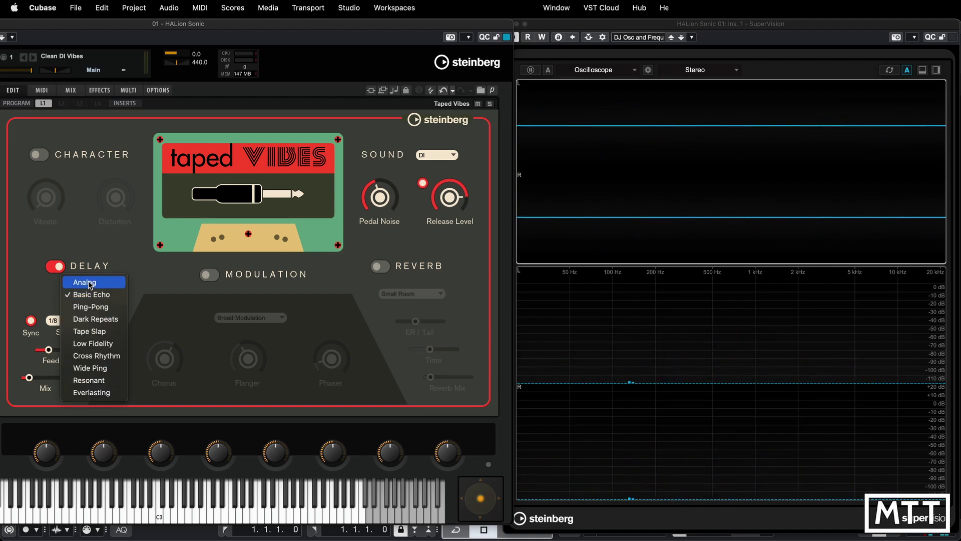
left_click(89, 284)
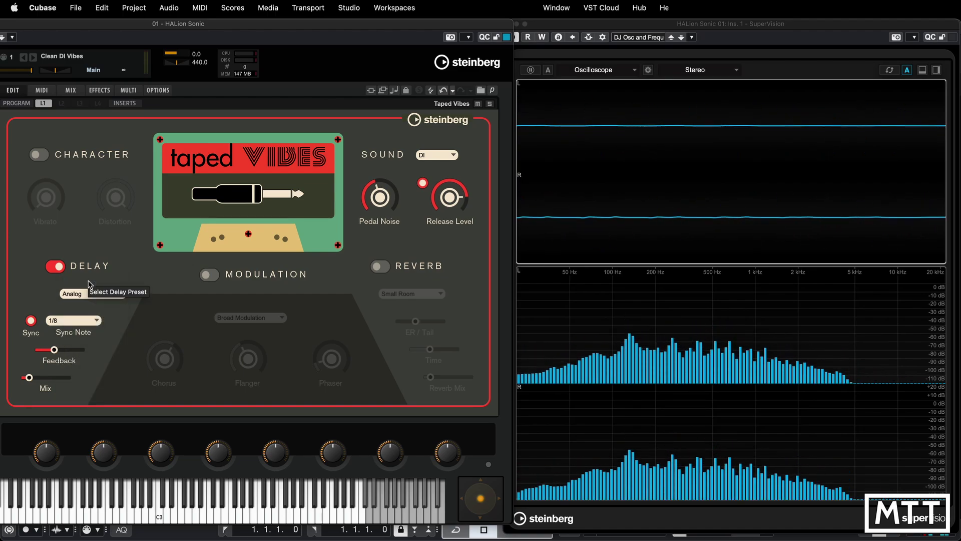
left_click(84, 295)
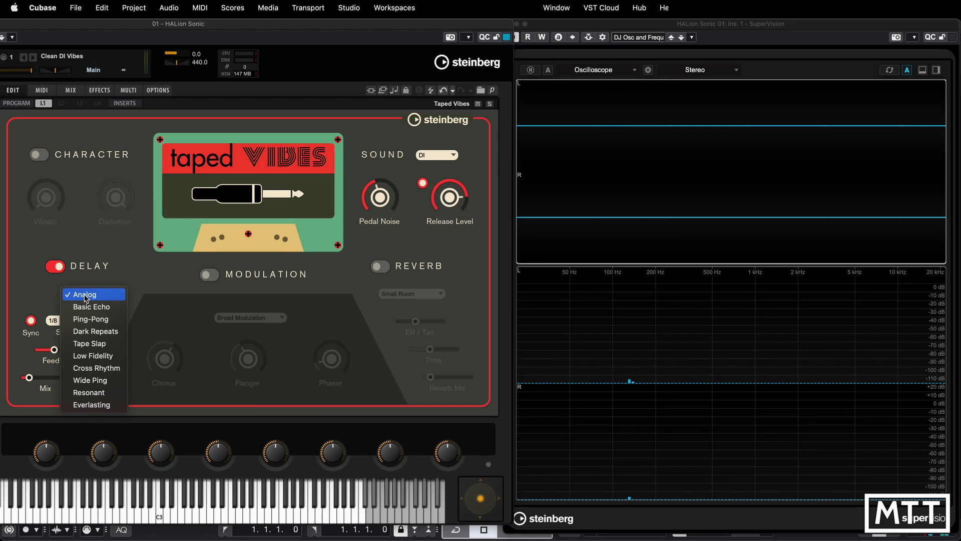
left_click(89, 319)
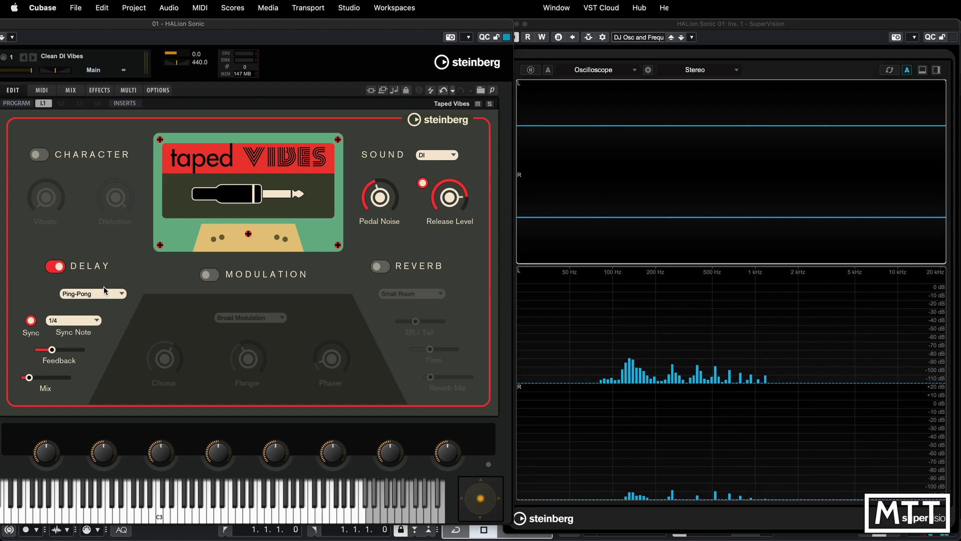
left_click(100, 295)
left_click(101, 307)
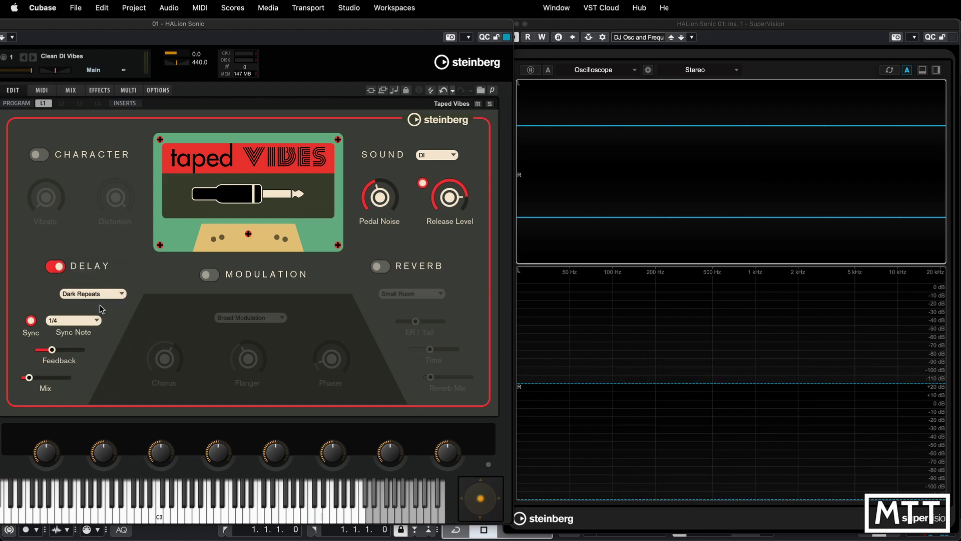
- Set the delay sync note to 1/8 and switch the delay preset to Analog
left_click(89, 330)
left_click(73, 296)
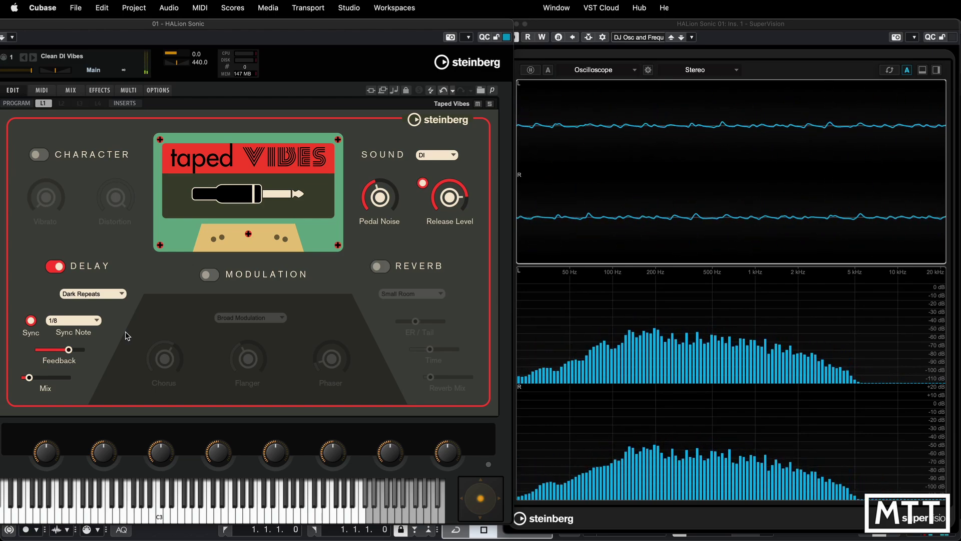
left_click(120, 295)
left_click(108, 259)
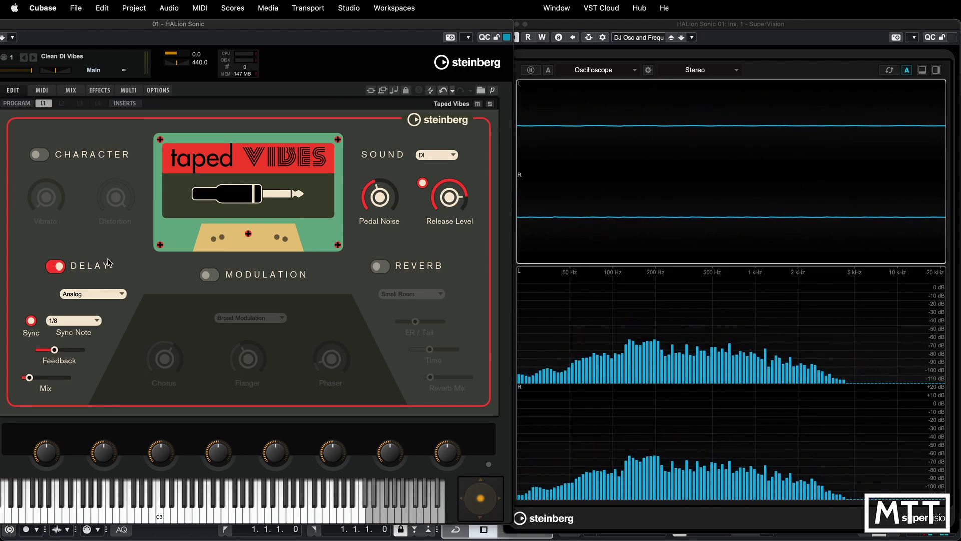
left_click(97, 320)
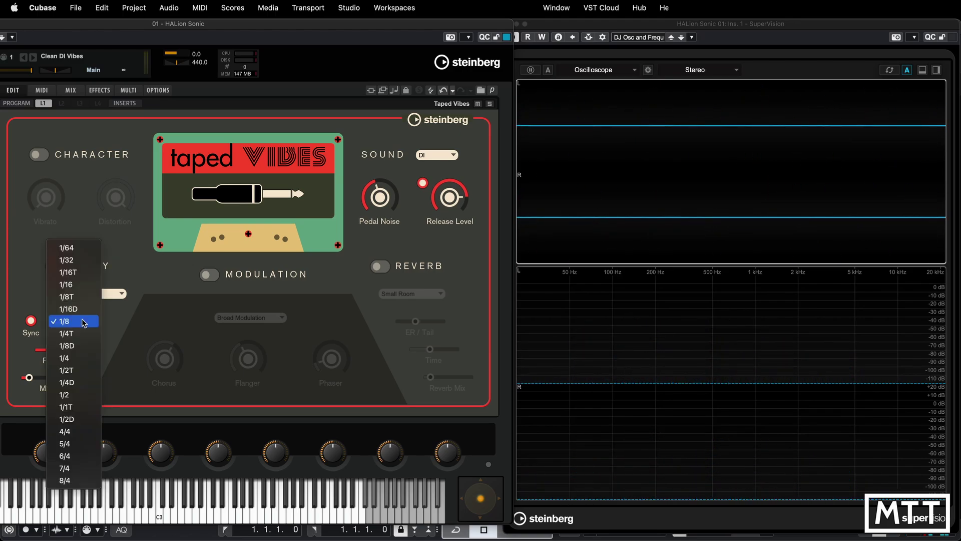
left_click(114, 327)
- Audition the Tape Slap delay preset, then settle on Low Fidelity
left_click(111, 295)
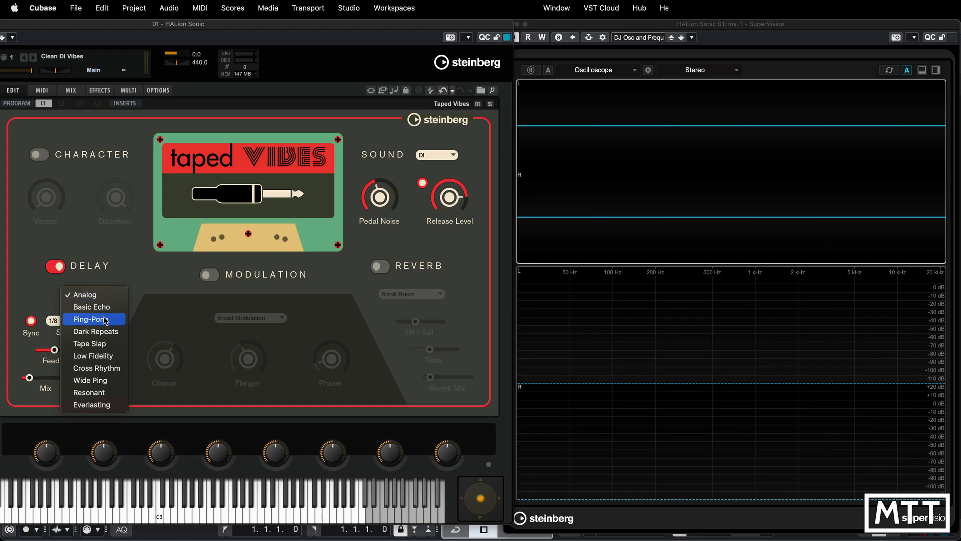
left_click(112, 281)
left_click(100, 296)
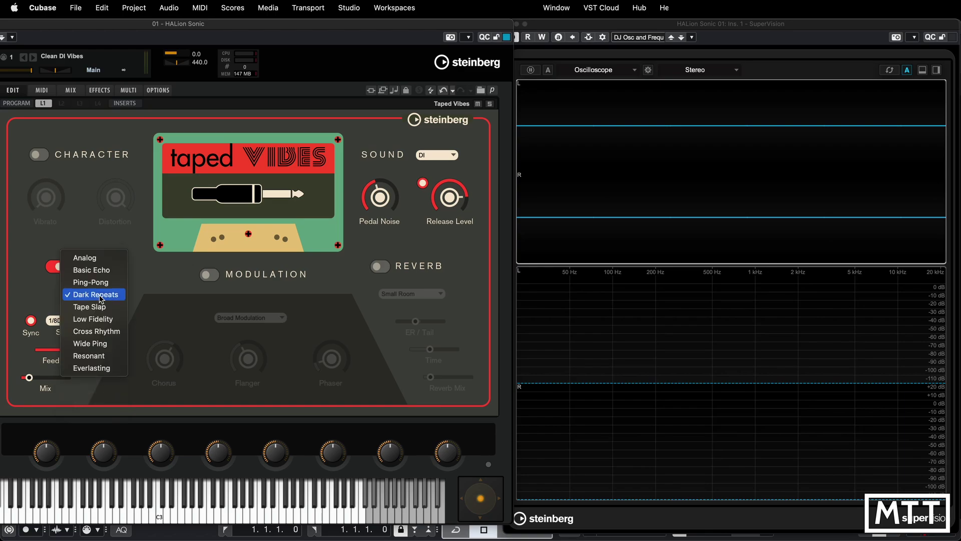
left_click(93, 308)
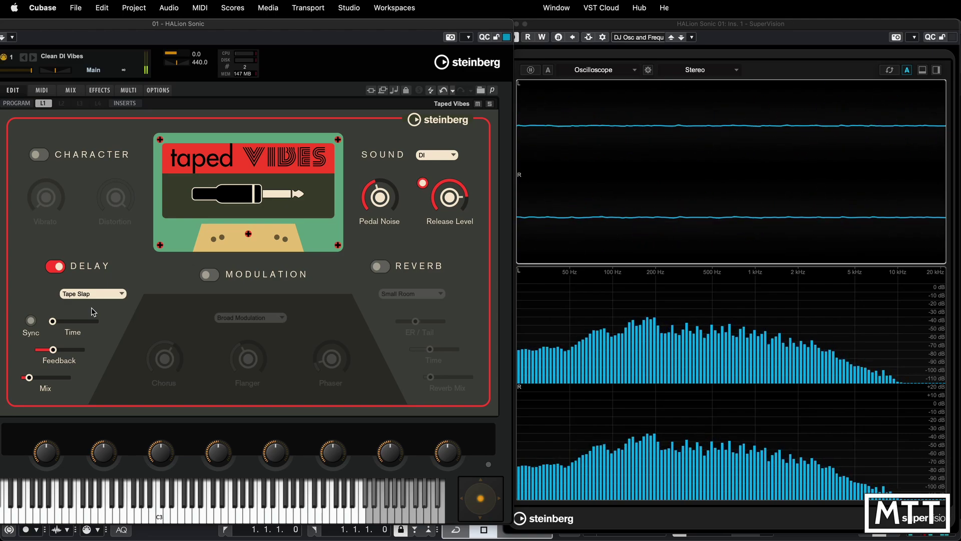
left_click(97, 295)
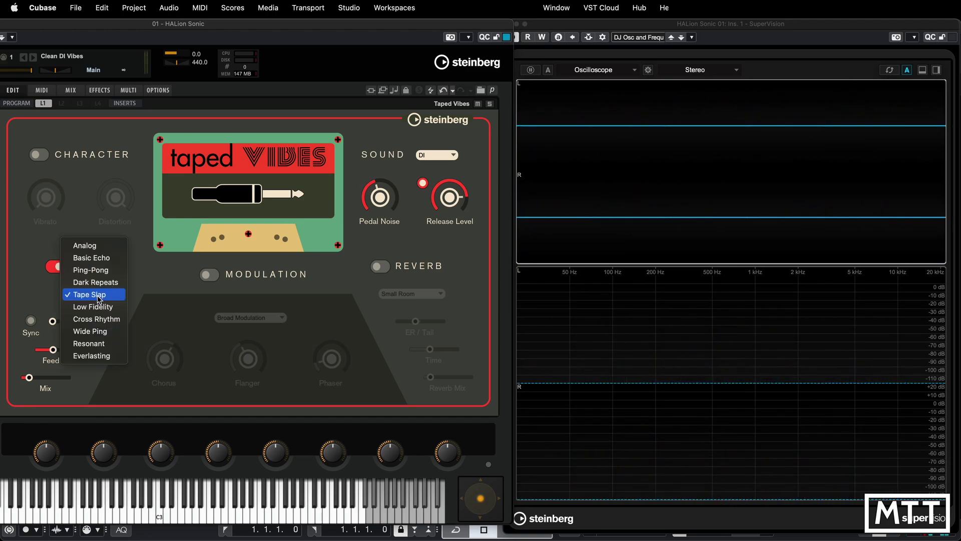
left_click(98, 307)
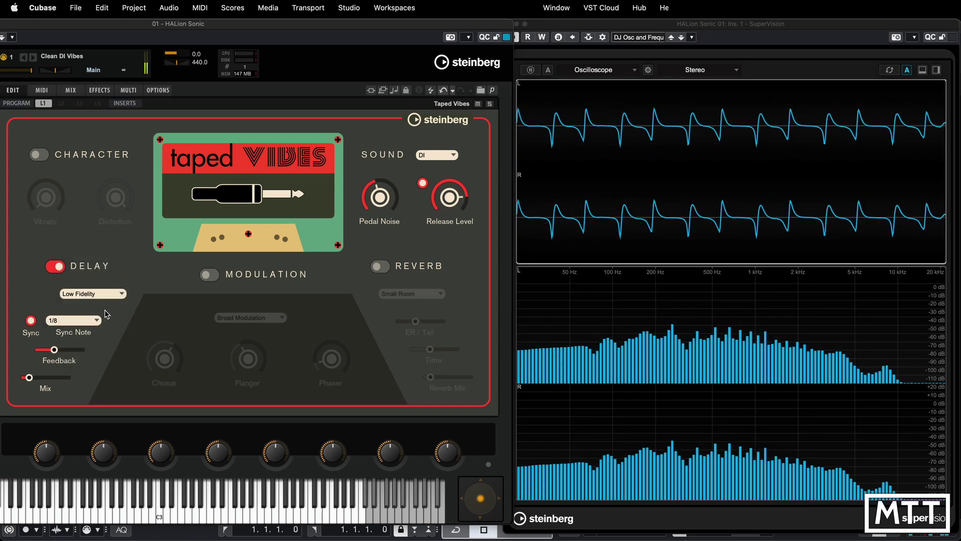
- Lower the delay Mix to about 10 % and switch to the Cross Rhythm preset (1/4D sync)
mouse_move(54, 350)
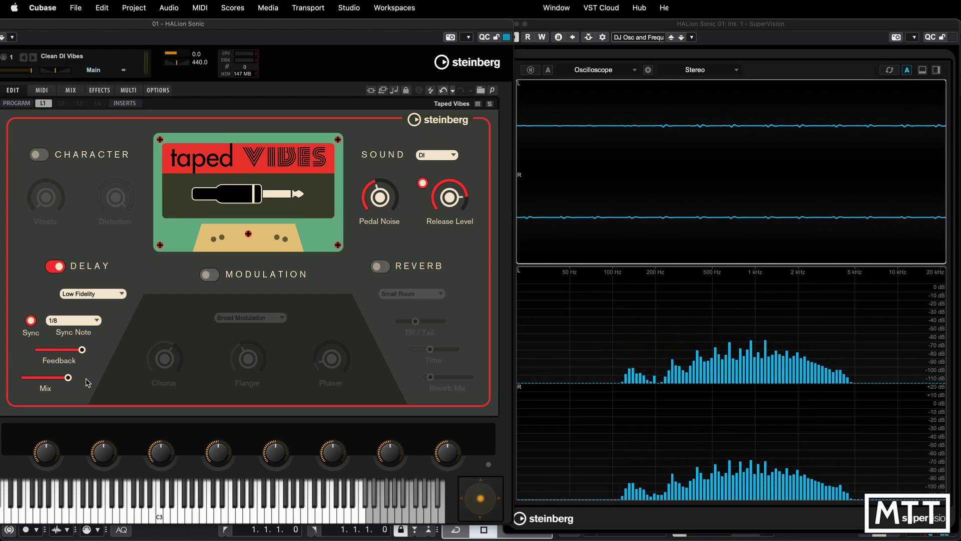
mouse_move(72, 379)
left_click_drag(68, 377, 24, 377)
left_click(104, 294)
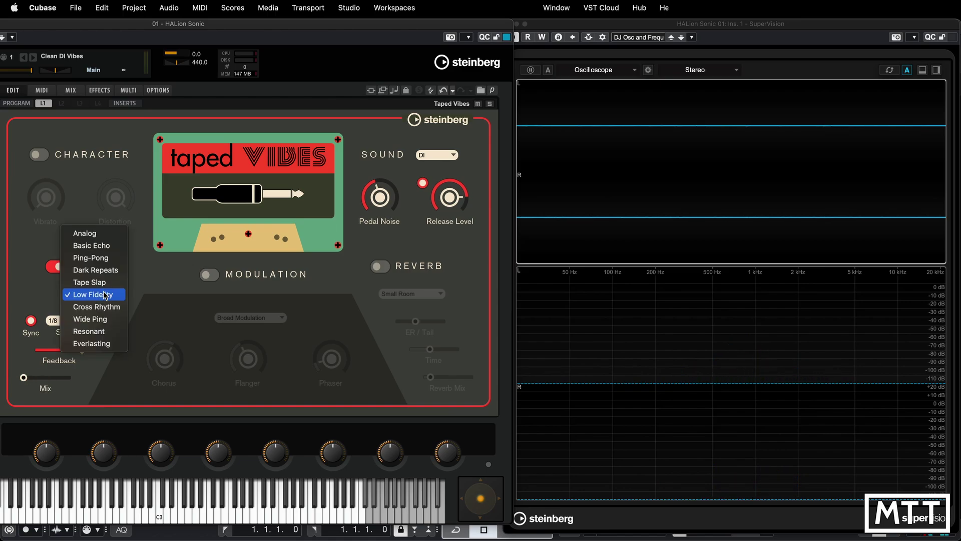
left_click(103, 307)
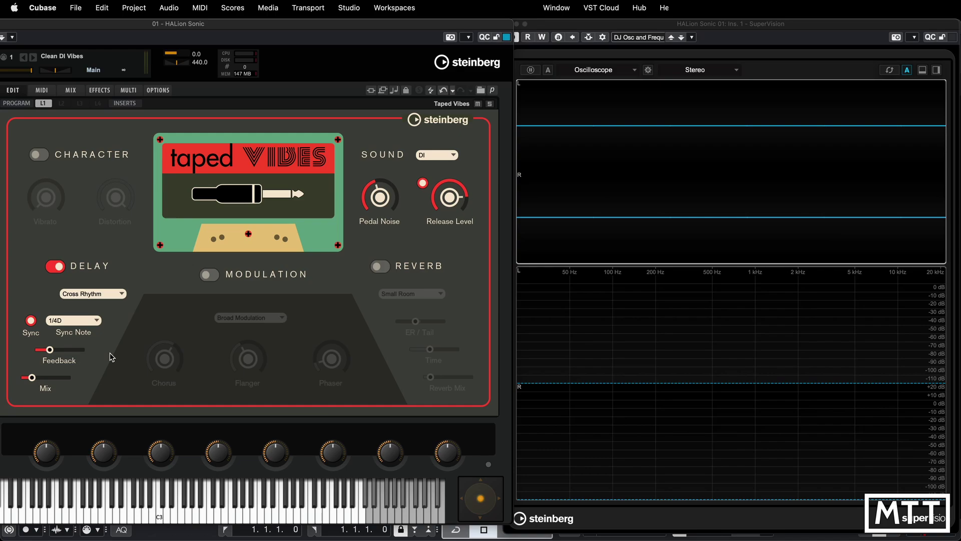
- Try the delay sync note at 1/8, then set it to 1/4
left_click(83, 321)
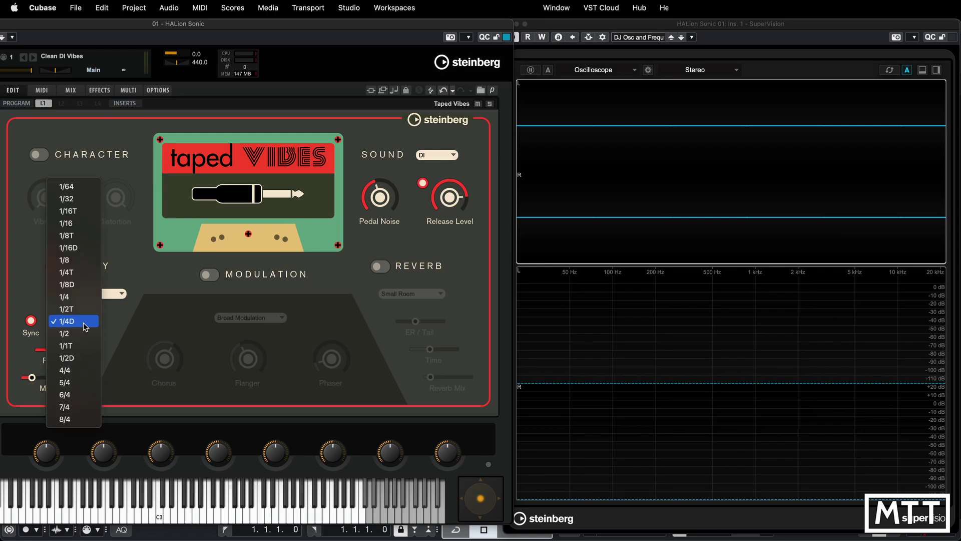
left_click(83, 261)
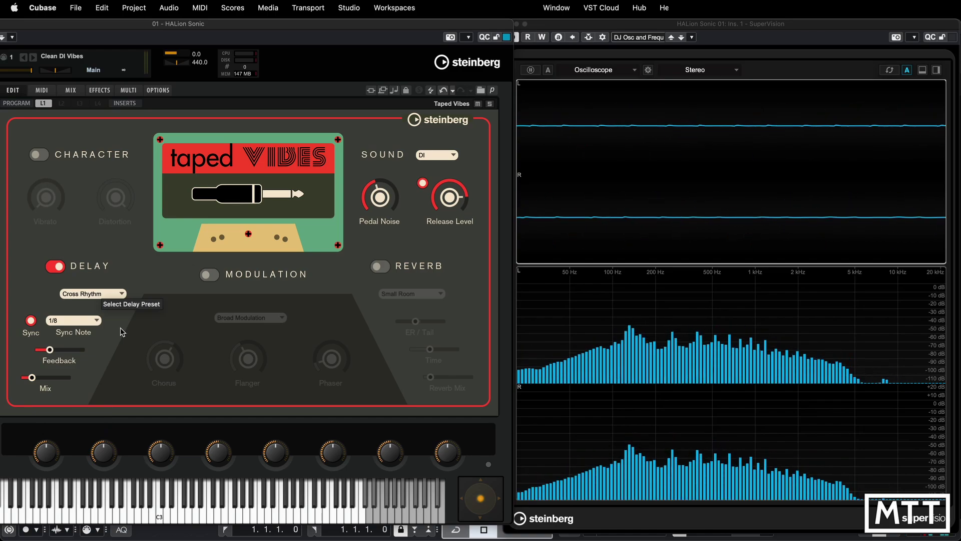
left_click(86, 319)
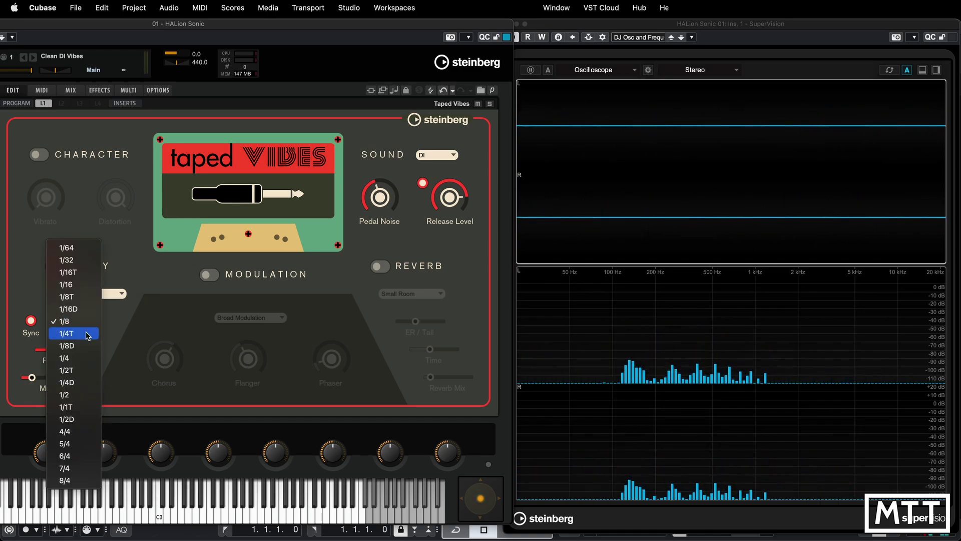
left_click(79, 359)
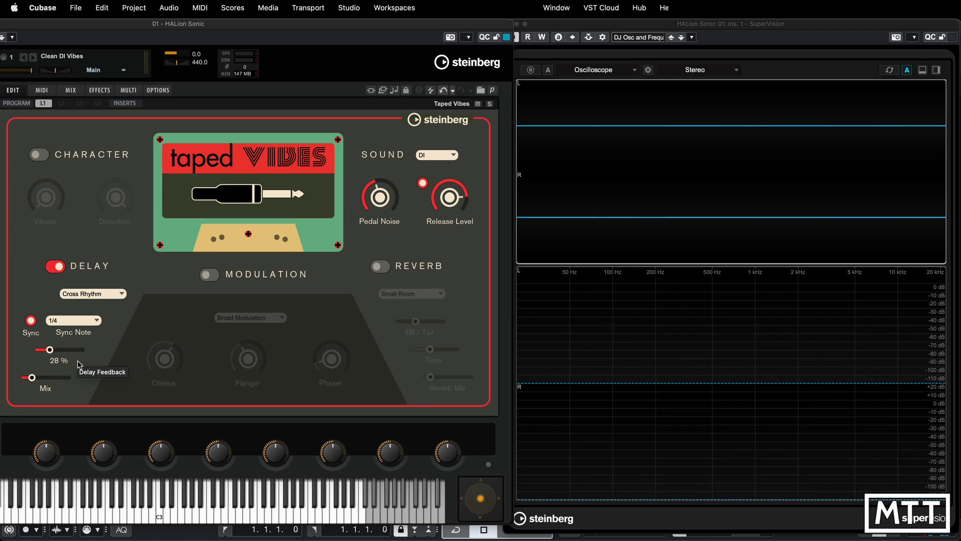
- Audition the Wide Ping delay preset, then switch the delay to Resonant
left_click(104, 299)
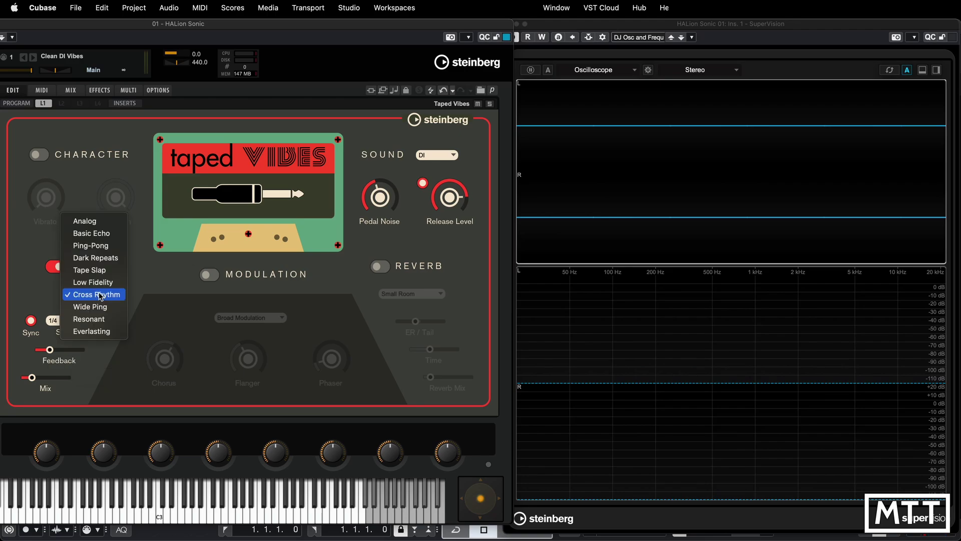
left_click(101, 307)
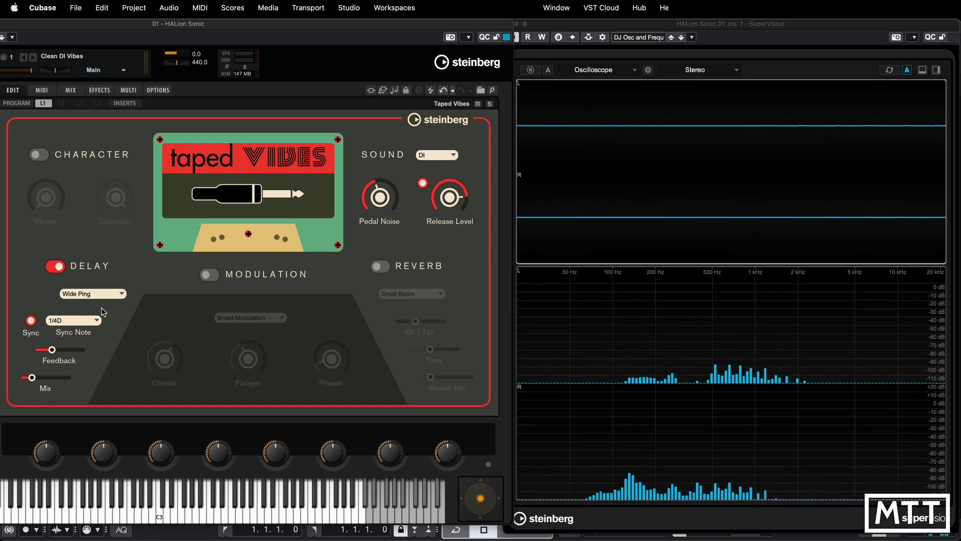
left_click(93, 293)
left_click(100, 308)
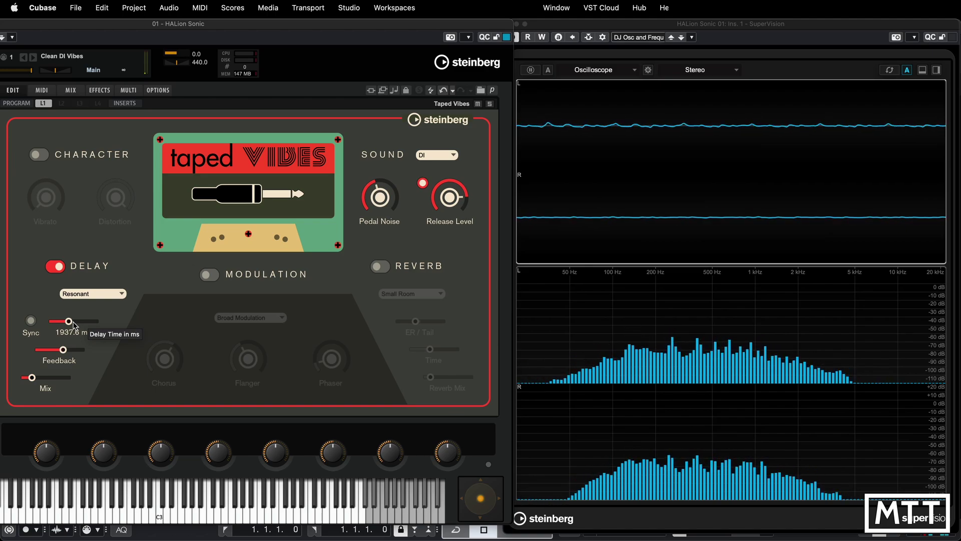
- Switch the delay to Everlasting and set its mix to 32 % after trying 100 %
left_click(93, 293)
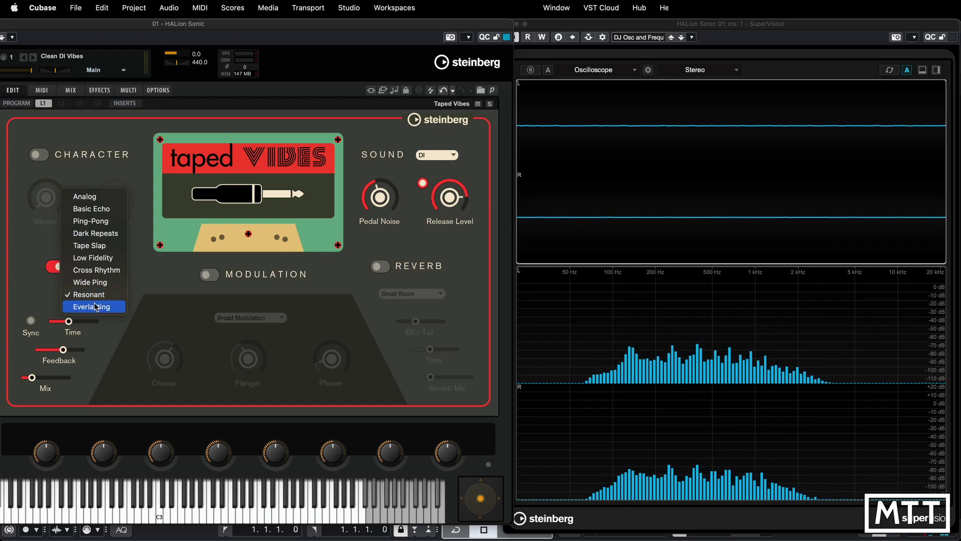
left_click(95, 306)
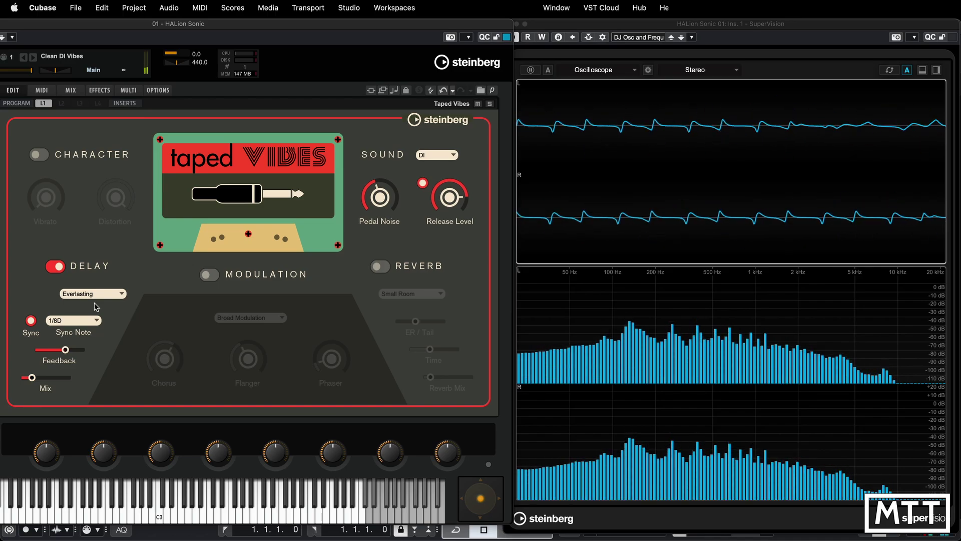
mouse_move(44, 378)
left_click_drag(44, 379, 78, 381)
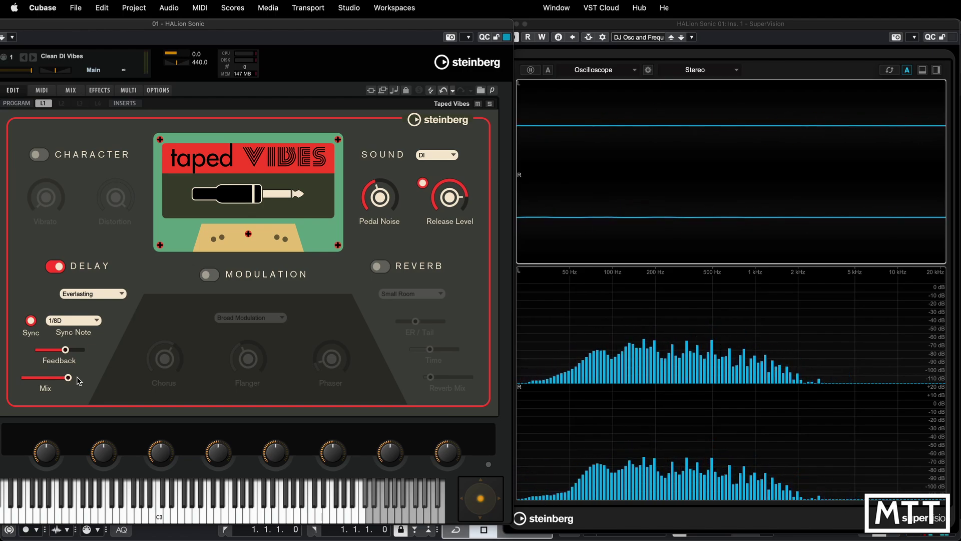
left_click_drag(78, 380, 39, 379)
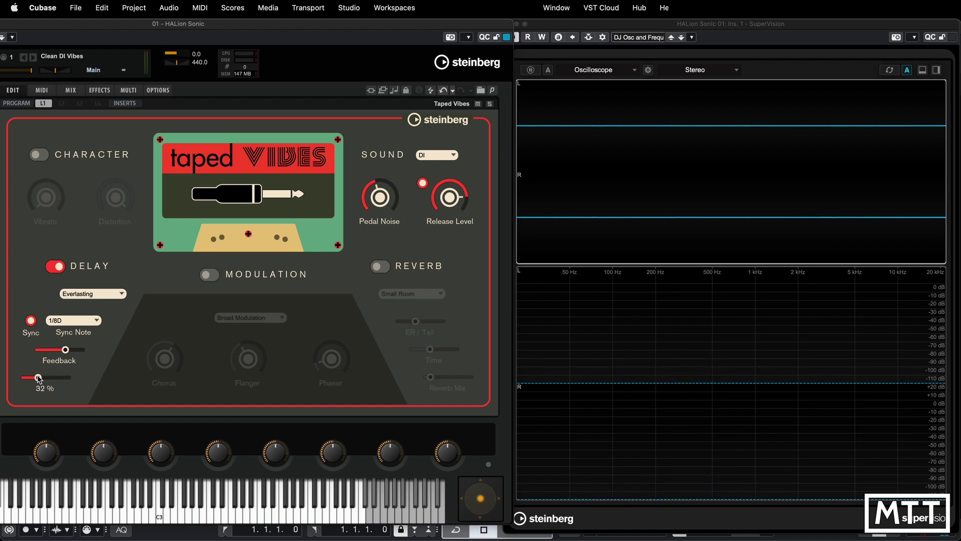
left_click(93, 295)
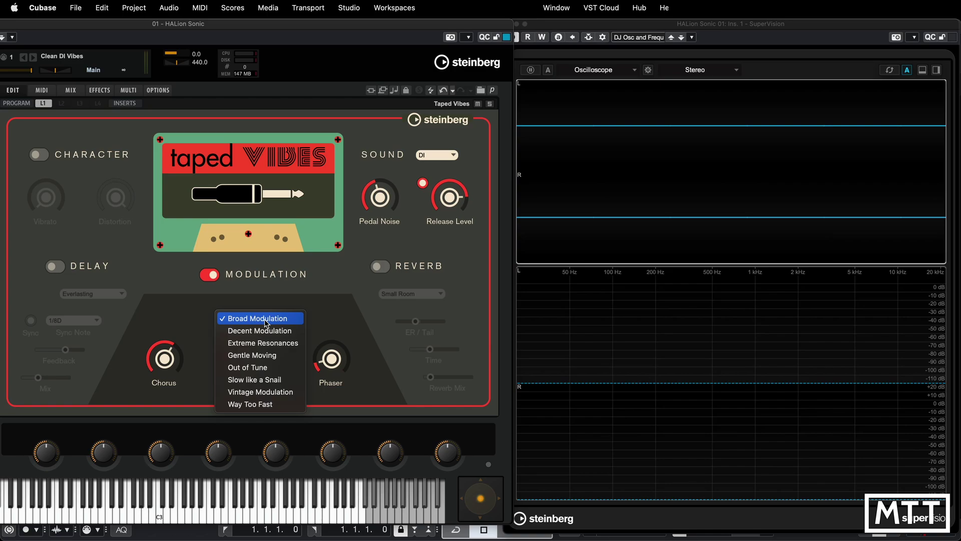
- Try Broad Modulation, then settle the modulation on the Decent Modulation preset
left_click(264, 319)
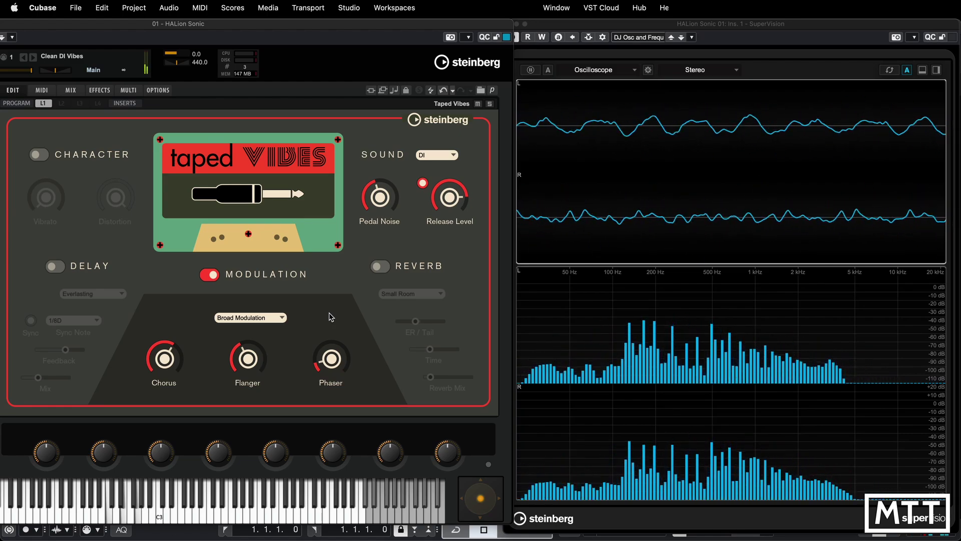
left_click(269, 318)
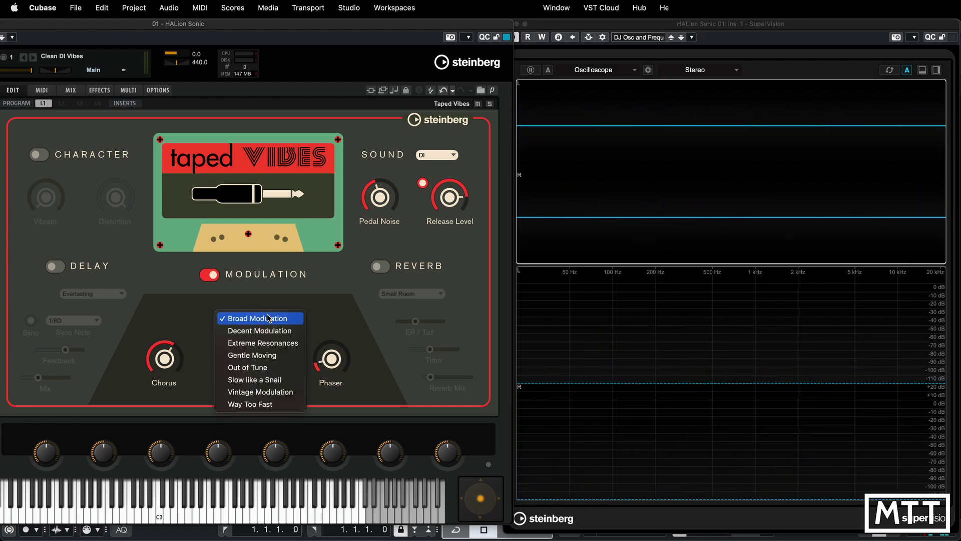
left_click(265, 332)
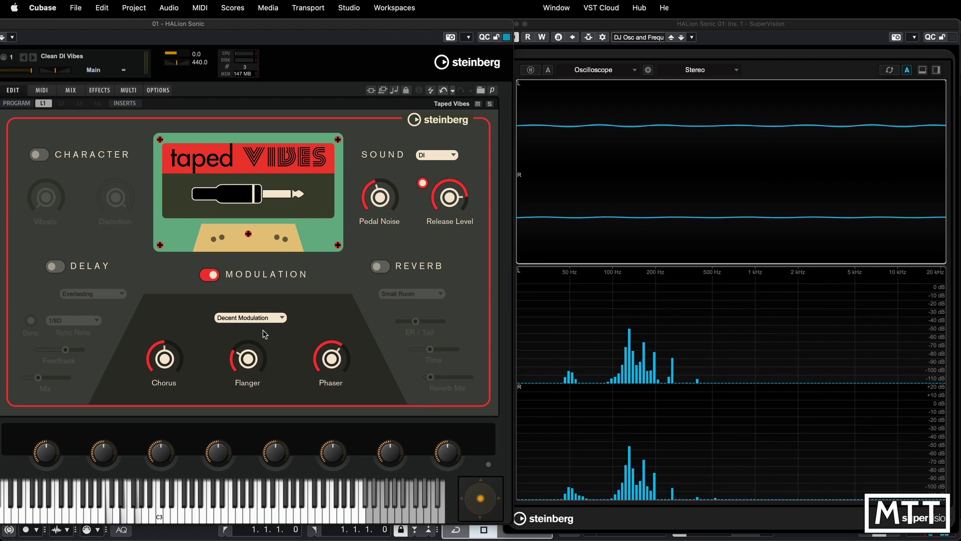
- Audition modulation presets Extreme Resonances, Gentle Moving, Out of Tune and Slow like a Snail
left_click(259, 318)
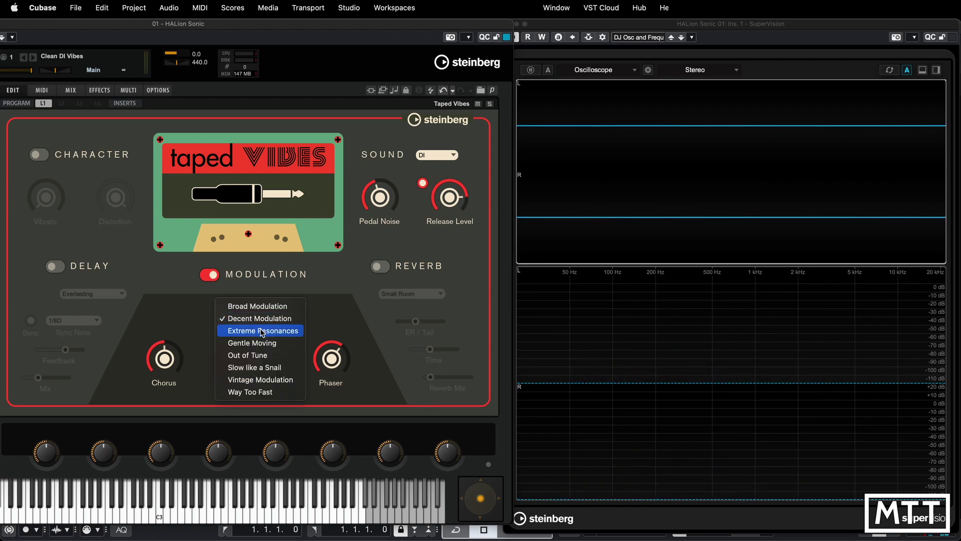
left_click(262, 331)
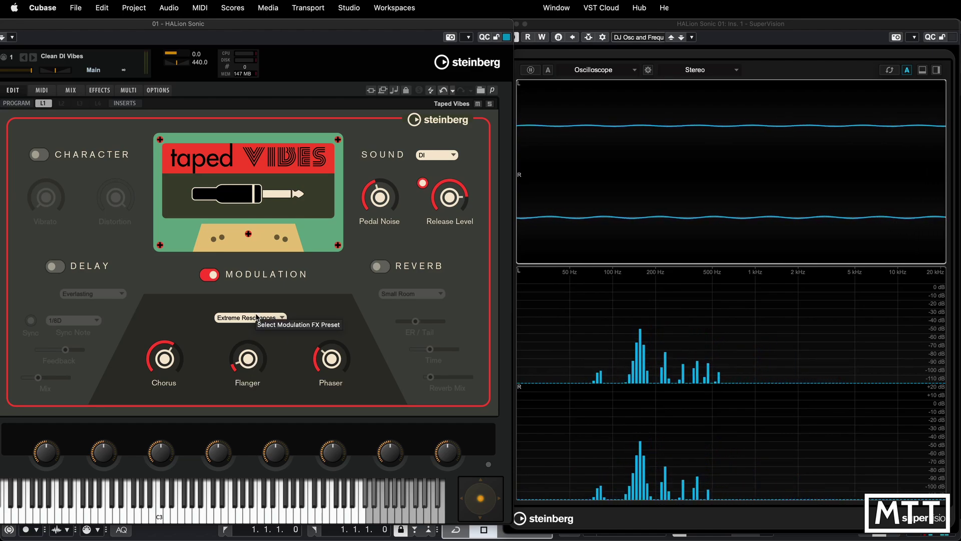
left_click(257, 317)
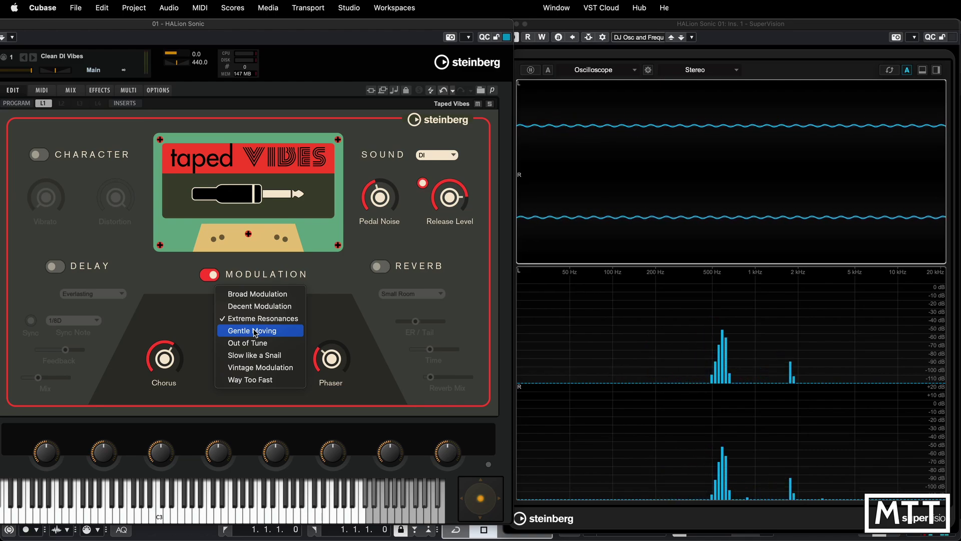
left_click(254, 331)
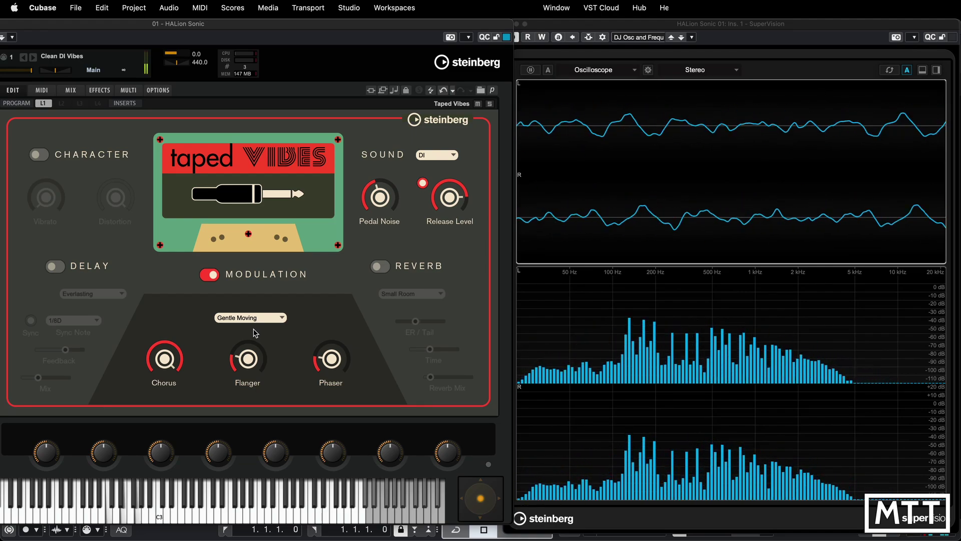
left_click(254, 320)
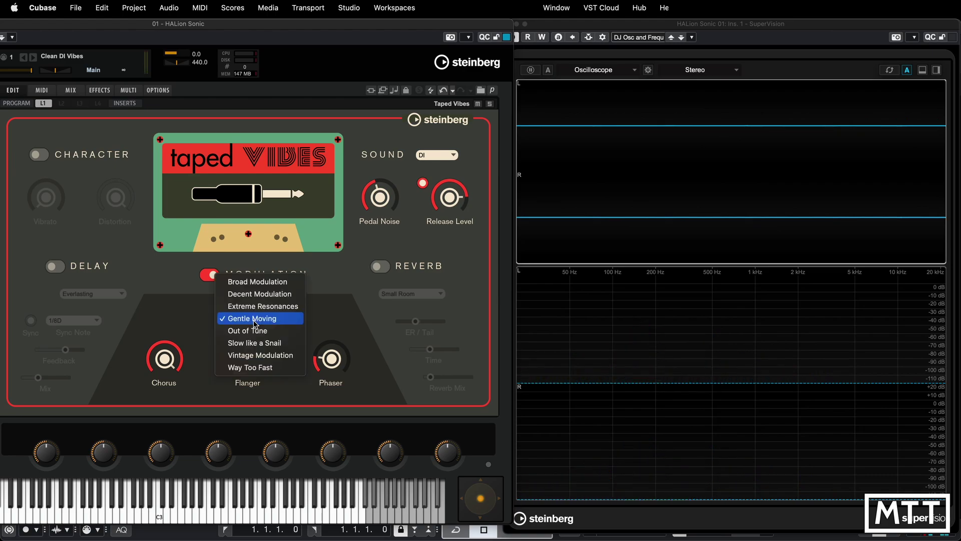
left_click(254, 331)
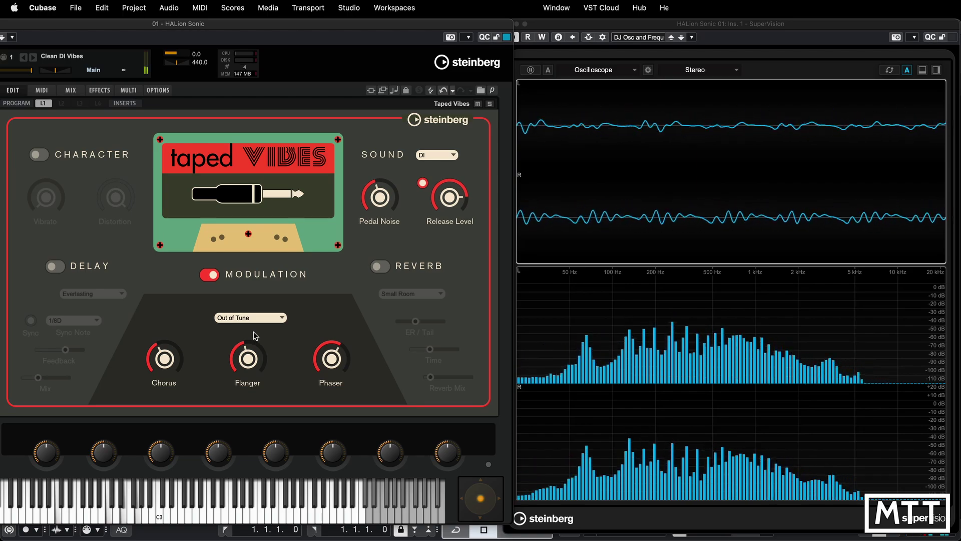
left_click(249, 319)
left_click(252, 331)
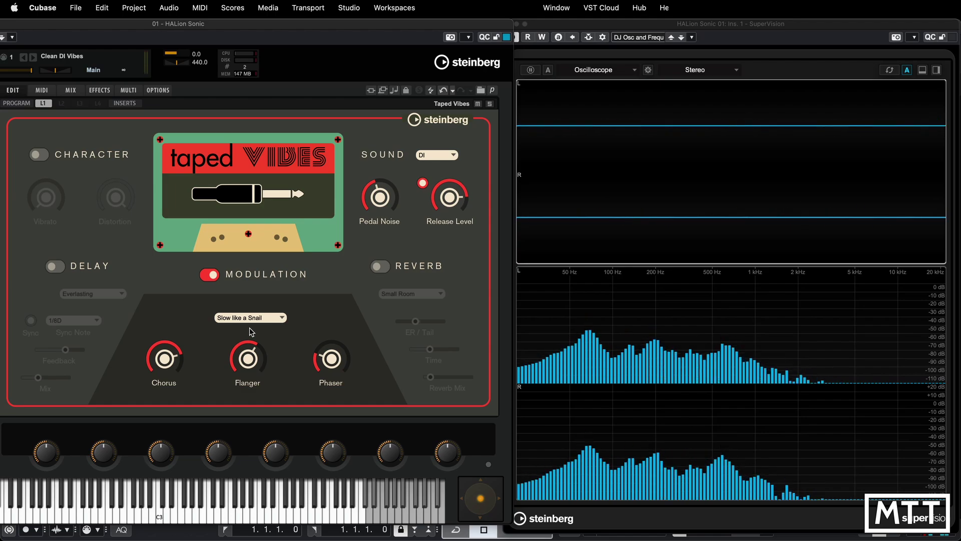
- Audition Vintage Modulation and Way Too Fast, then return to Broad Modulation
left_click(250, 318)
left_click(253, 330)
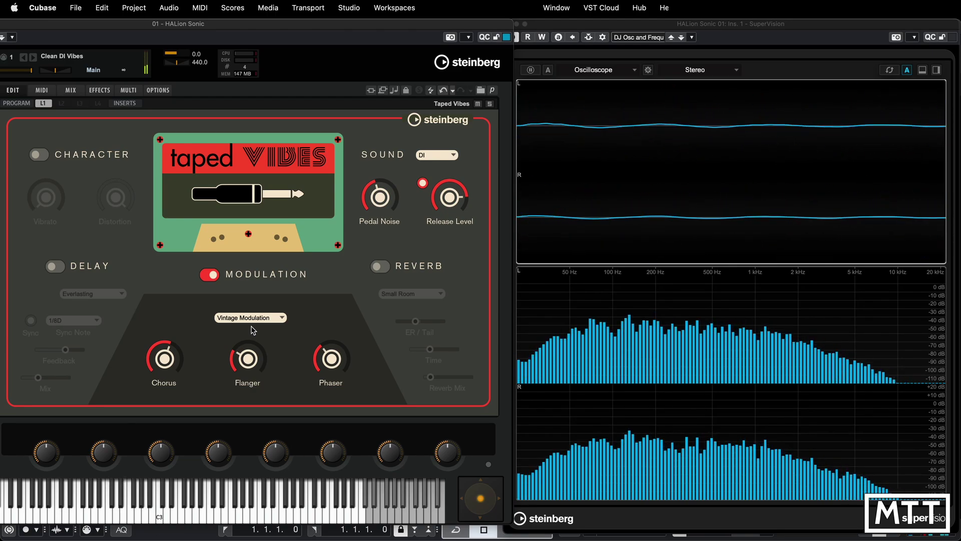
left_click(251, 318)
left_click(250, 329)
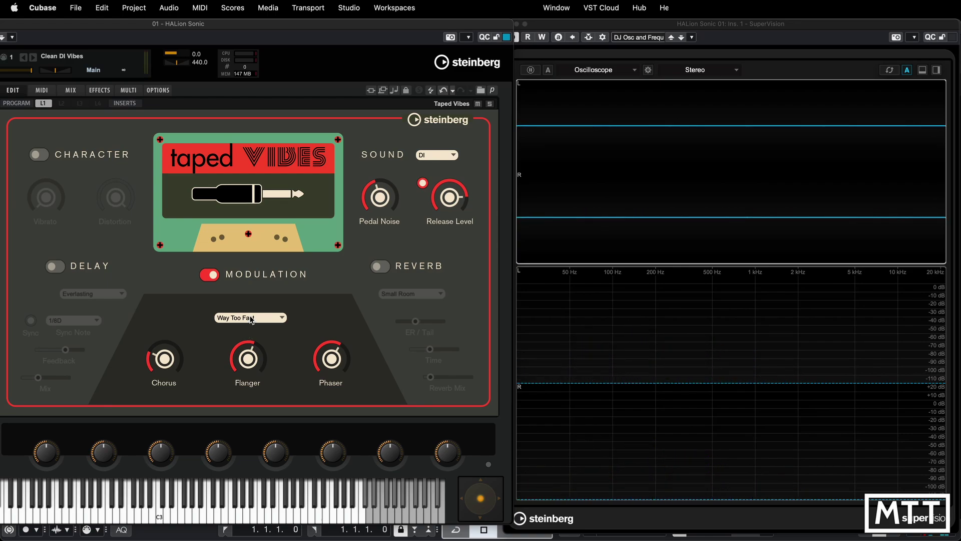
left_click(250, 317)
left_click(258, 233)
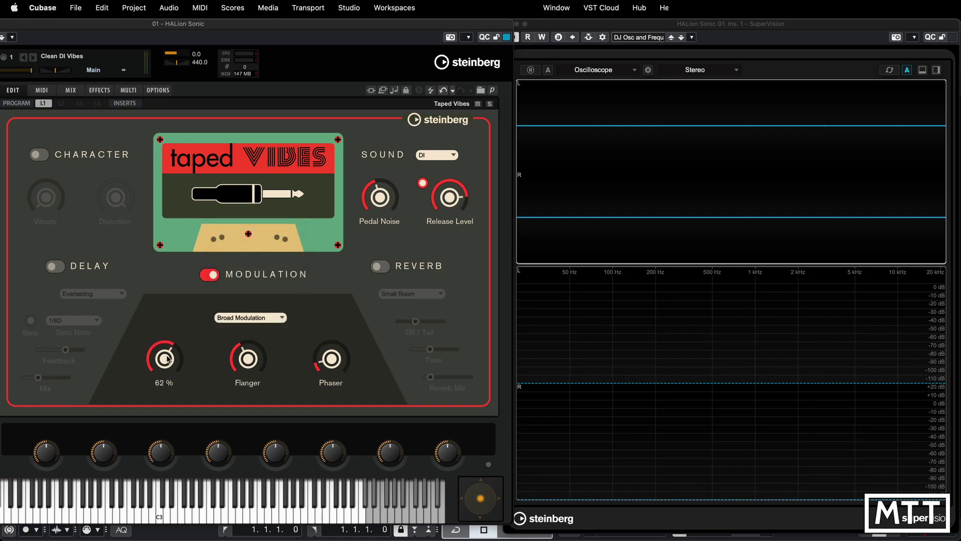
- Reduce Chorus to about 50 %, nudge Flanger, and raise Phaser to 50 %
left_click_drag(168, 359, 169, 372)
left_click_drag(245, 351, 245, 350)
left_click_drag(331, 367, 331, 326)
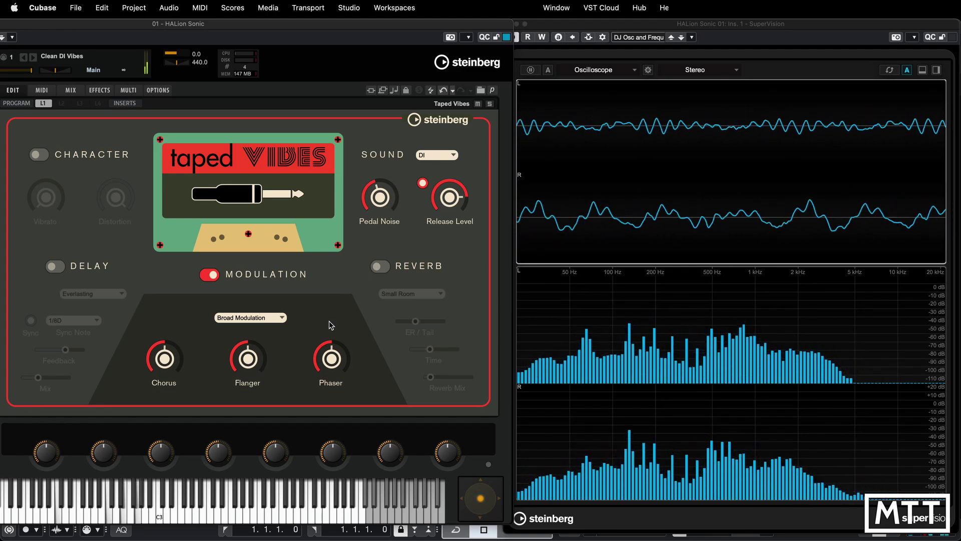
- Switch the modulation to Vintage Modulation with Flanger and Phaser at 50 %
left_click(270, 319)
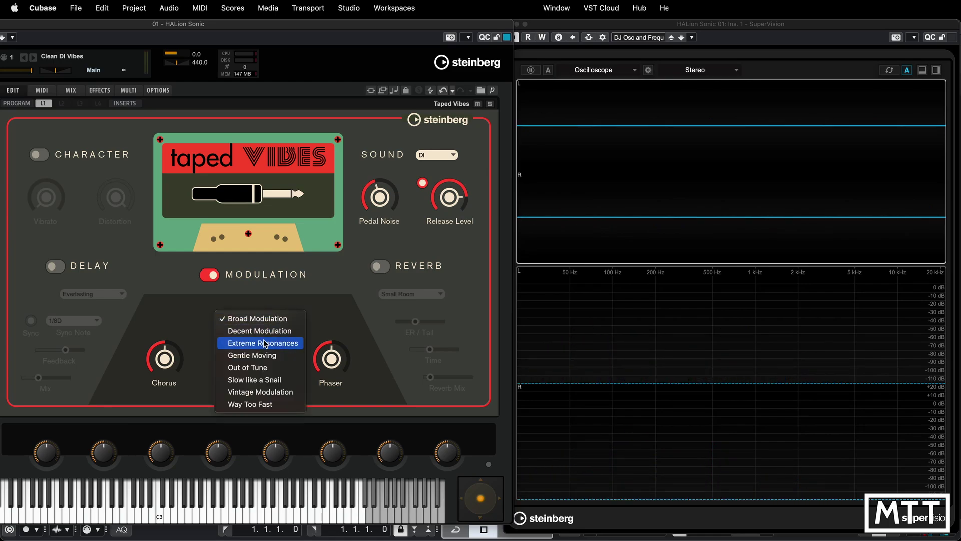
left_click(260, 398)
left_click_drag(240, 351, 245, 342)
left_click_drag(332, 351, 332, 340)
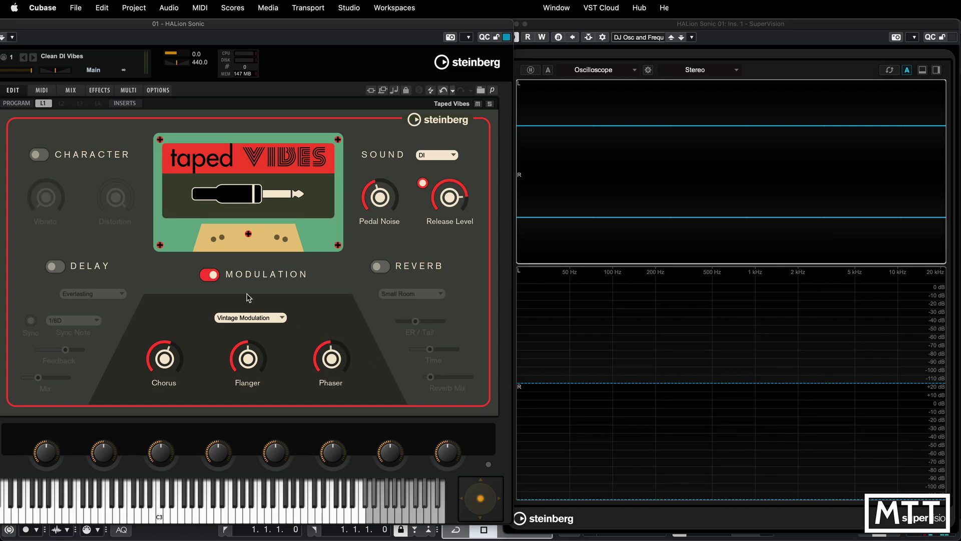
- Set the modulation preset back to Broad Modulation
left_click(246, 319)
left_click(159, 362)
left_click(250, 318)
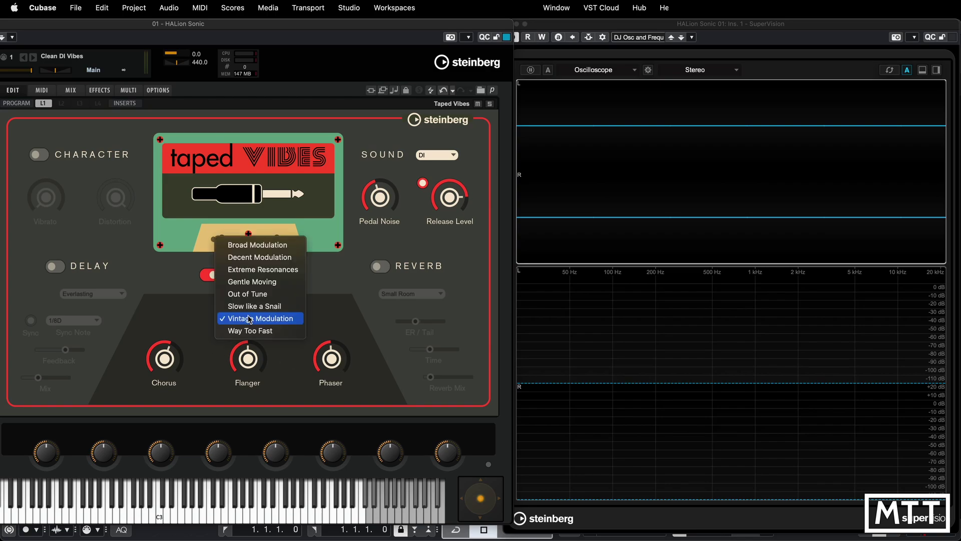
left_click(258, 245)
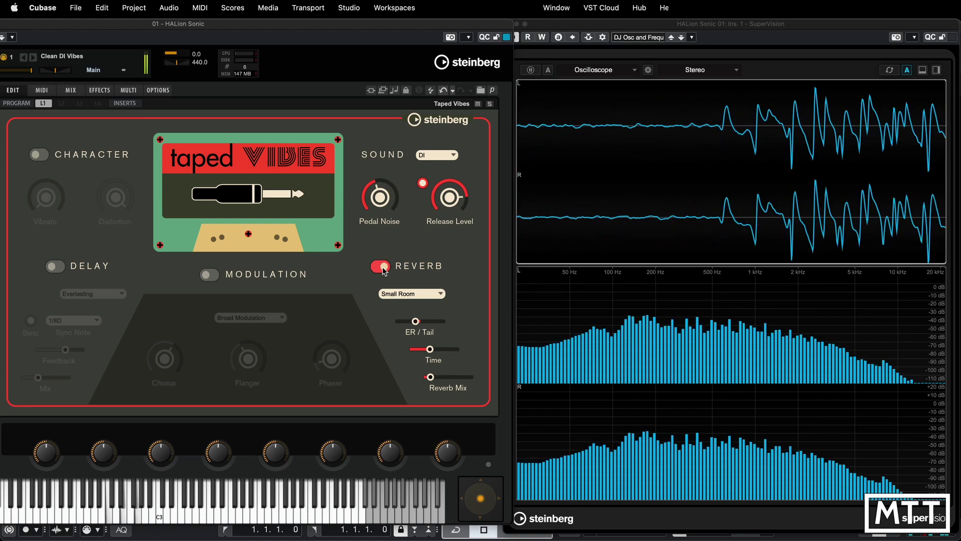
- Switch the reverb to Large Room with ER/Tail balance at 0 %
left_click(404, 294)
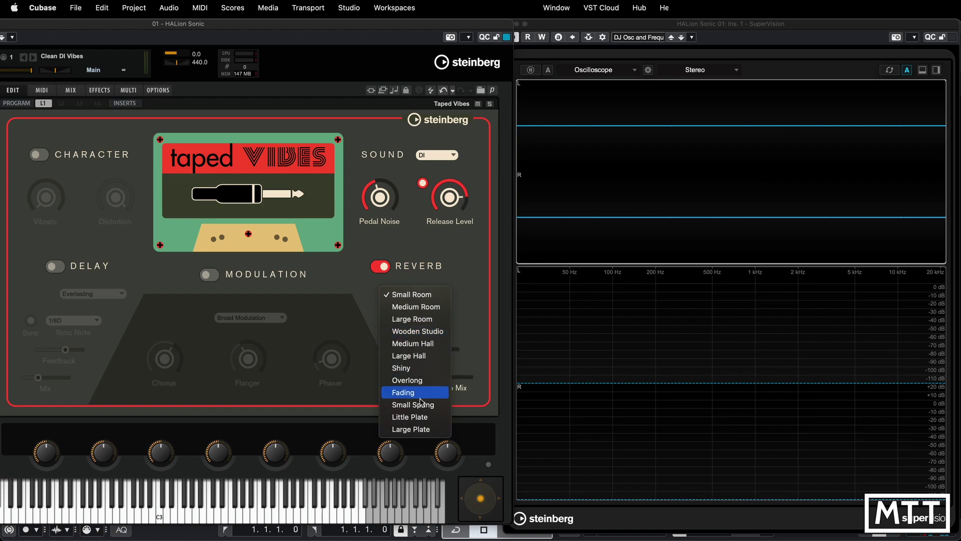
left_click(415, 319)
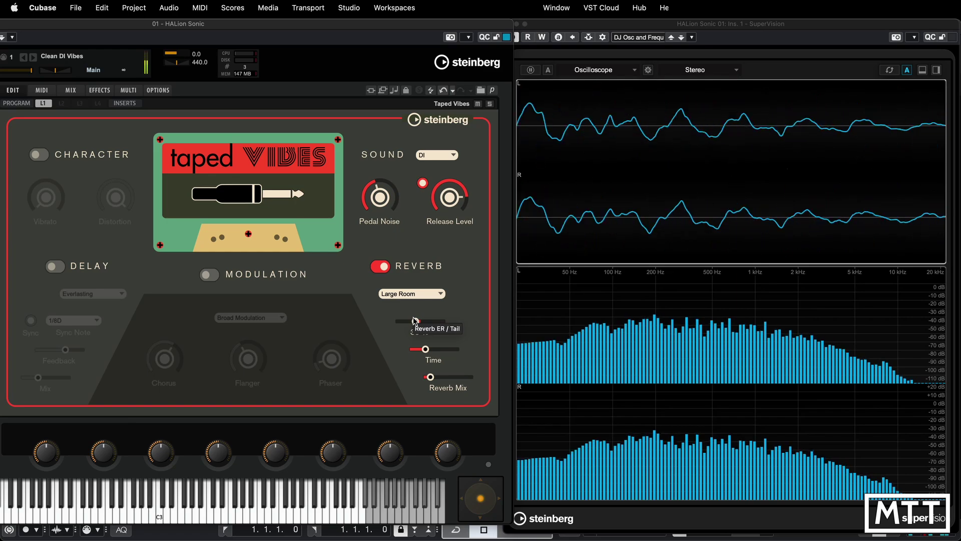
mouse_move(415, 322)
left_mouse_down()
mouse_move(398, 325)
mouse_move(440, 324)
mouse_move(397, 324)
mouse_move(451, 325)
mouse_move(398, 325)
left_mouse_up()
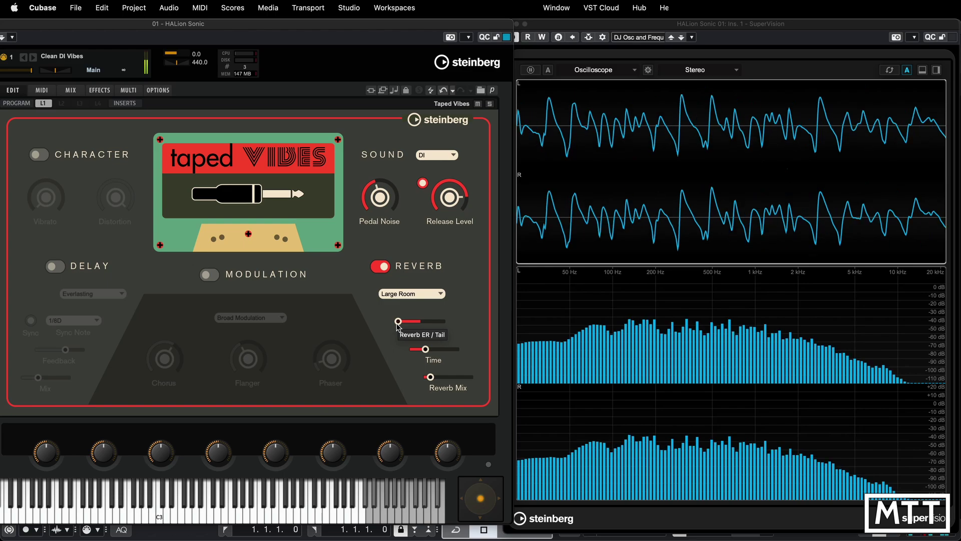
- Toggle the reverb off and on, then set ER/Tail to 82 % and back to about 33 %
left_click(379, 268)
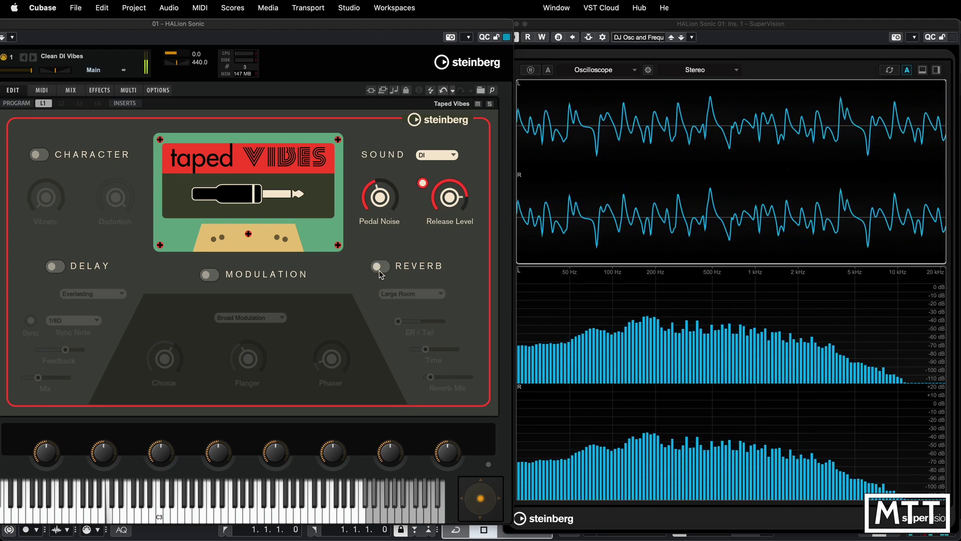
left_click(380, 269)
left_click_drag(424, 321, 445, 328)
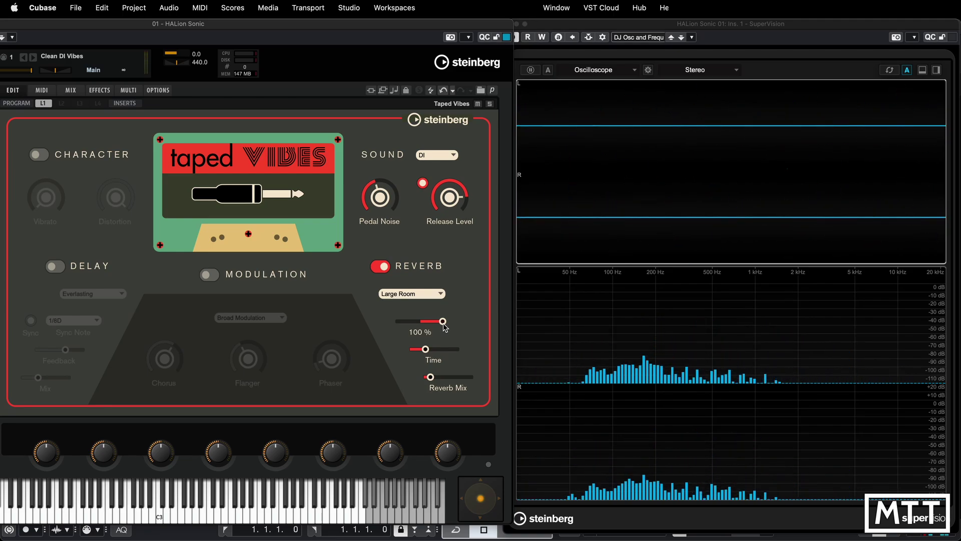
left_click_drag(443, 326, 415, 325)
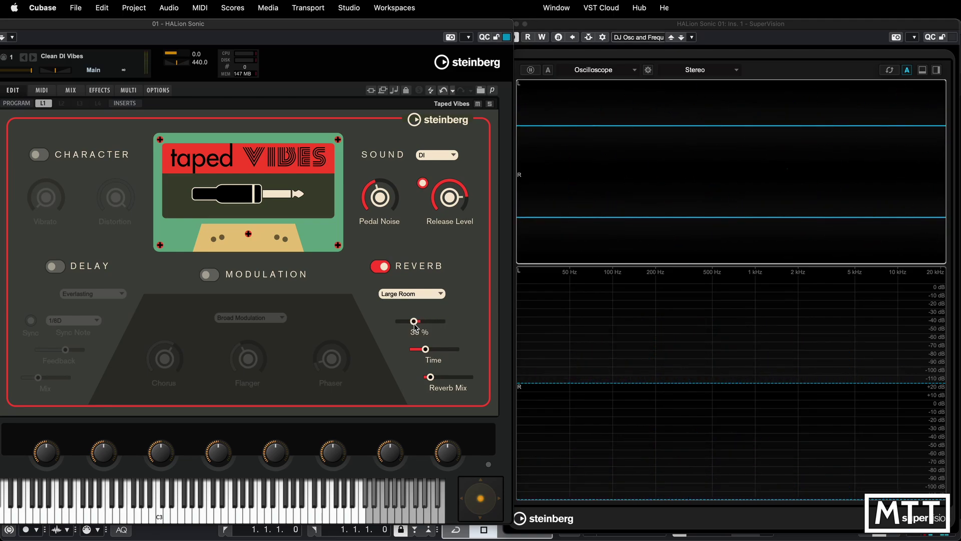
left_click(406, 293)
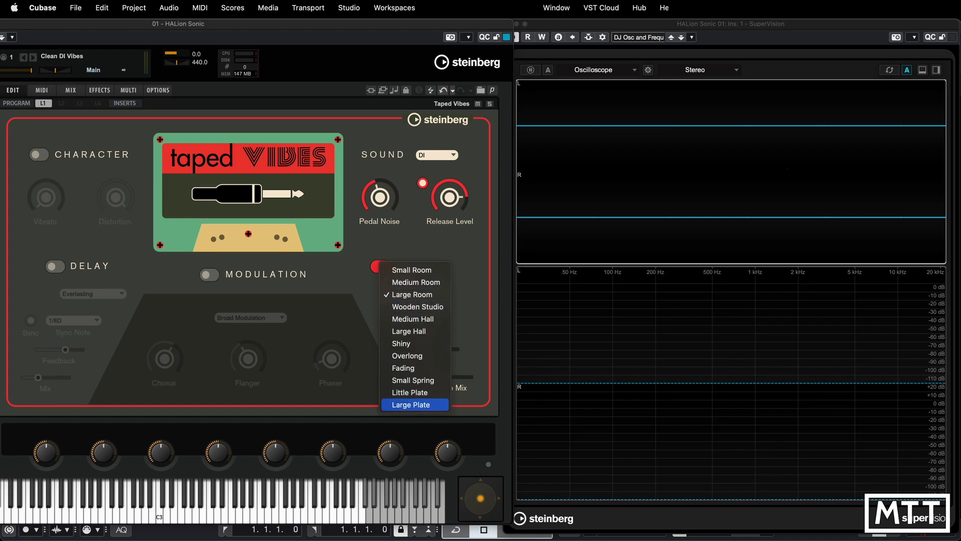
- Set the reverb type to Little Plate
left_click(414, 392)
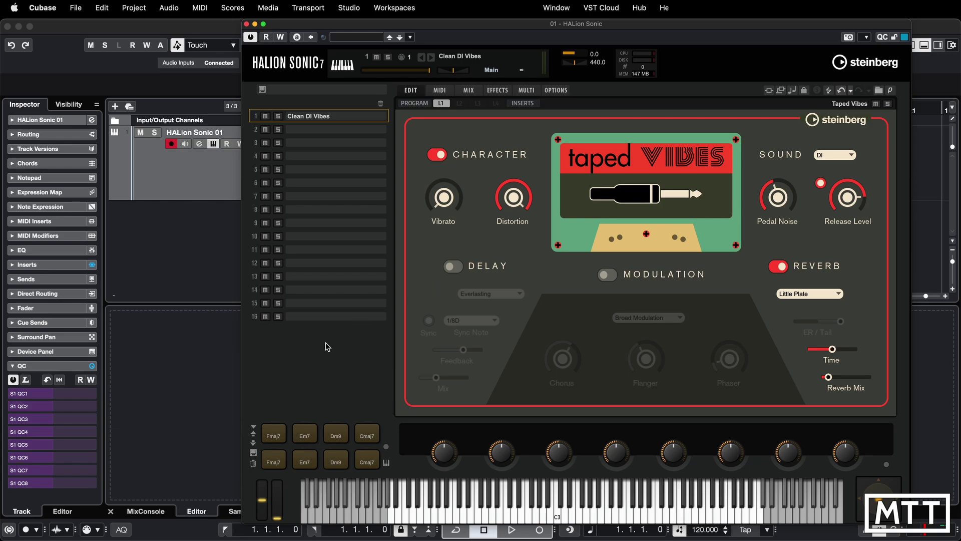
- Assign the Vibrato knob's Tremolo Depth to Quick Control 1 via its context menu
mouse_move(96, 413)
right_click(440, 203)
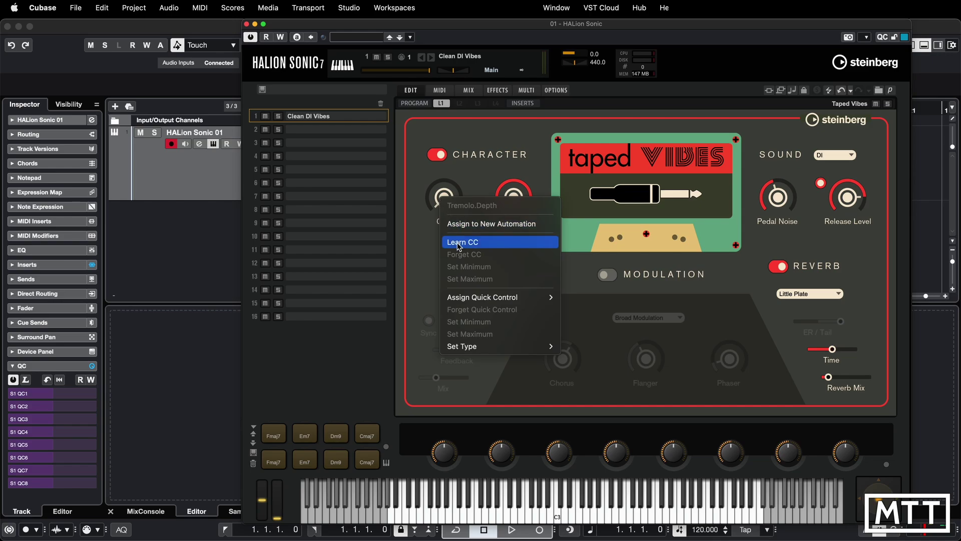
mouse_move(490, 298)
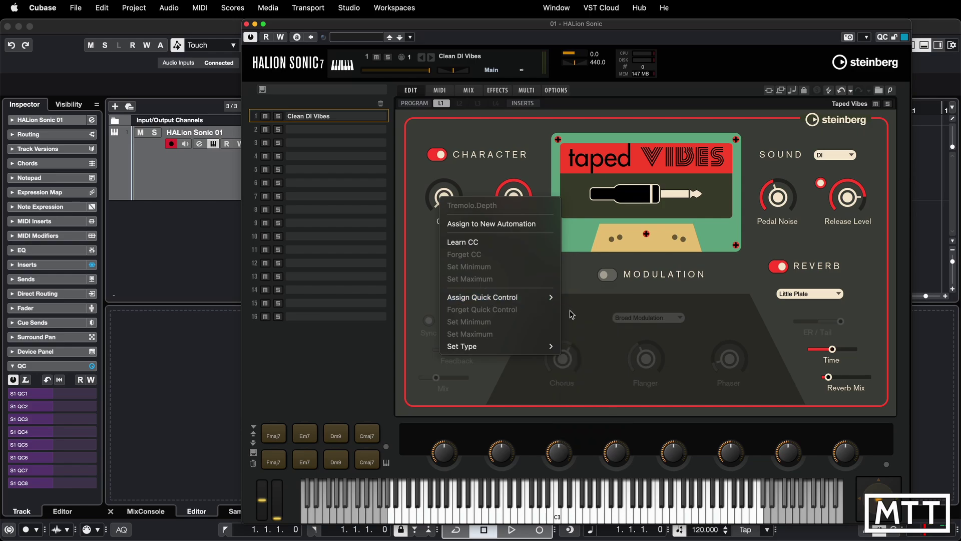
left_click(574, 315)
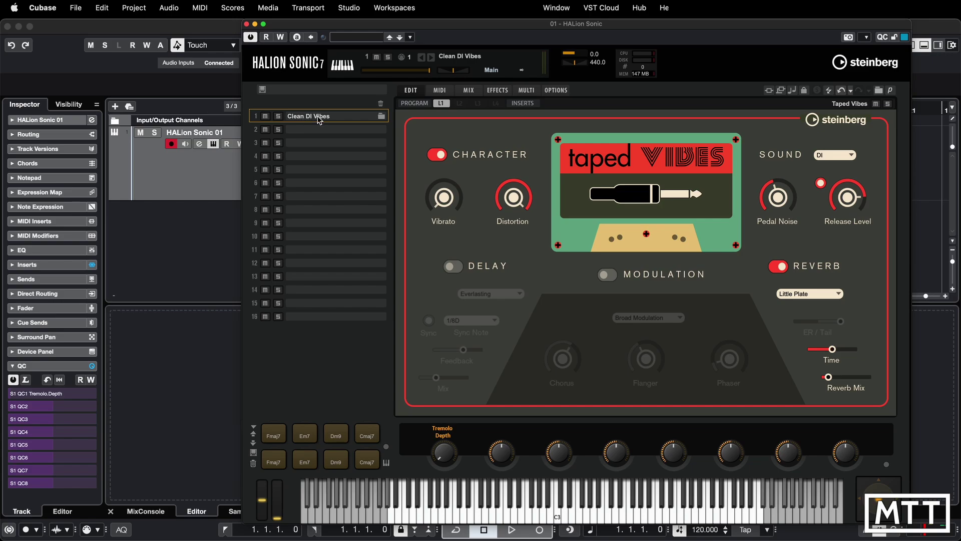
- Browse slot 1's Taped Vibes programs from A Soulful Vibe down to load Crystal Keys
left_click(381, 115)
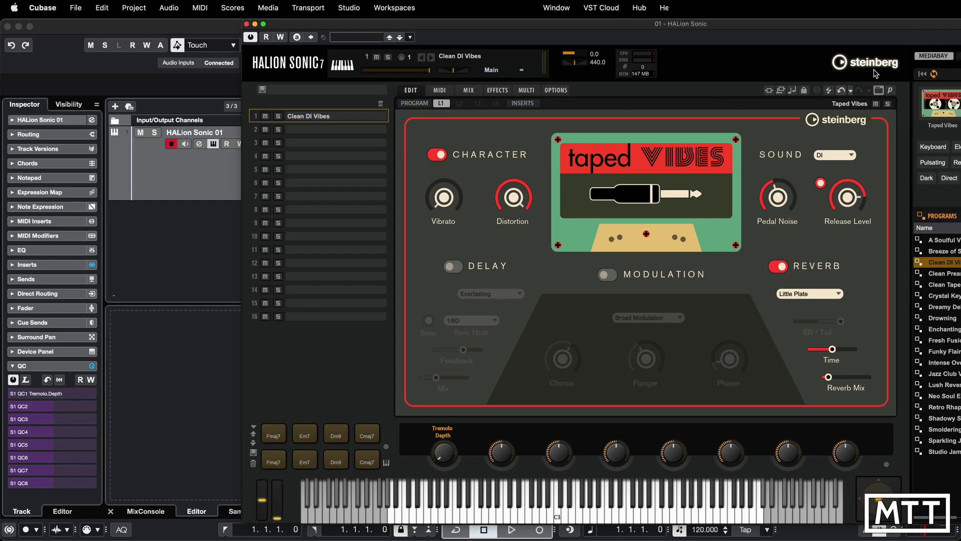
left_click_drag(853, 24, 637, 24)
left_click(731, 240)
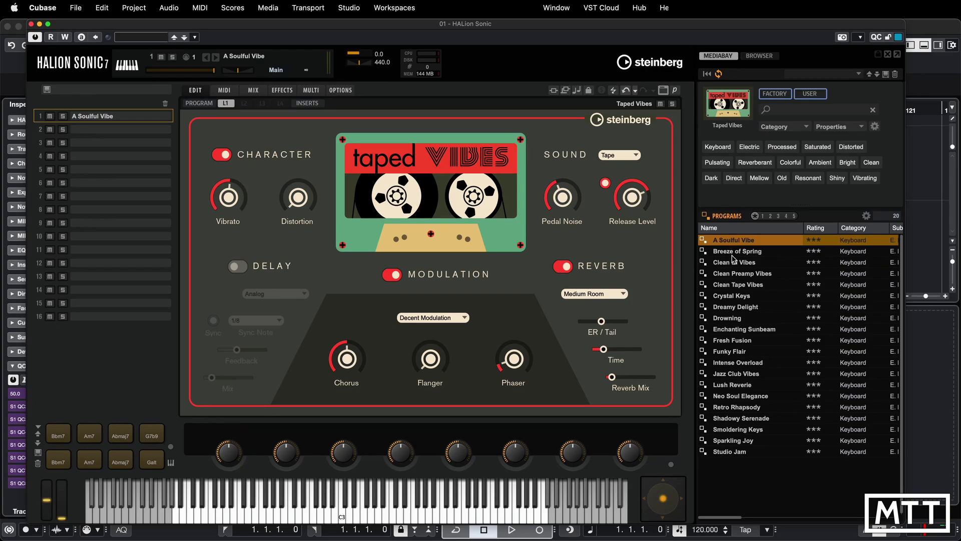
left_click(732, 253)
left_click(735, 273)
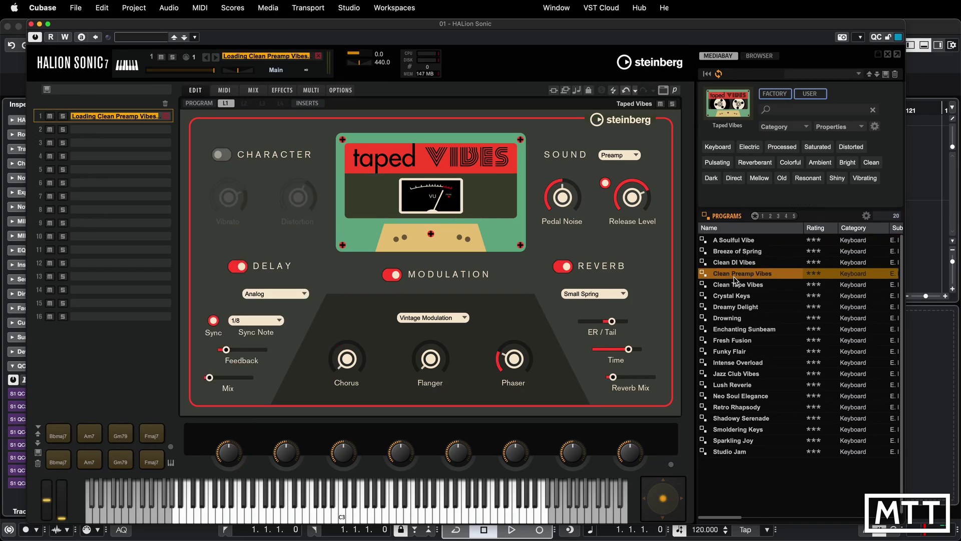
left_click(735, 287)
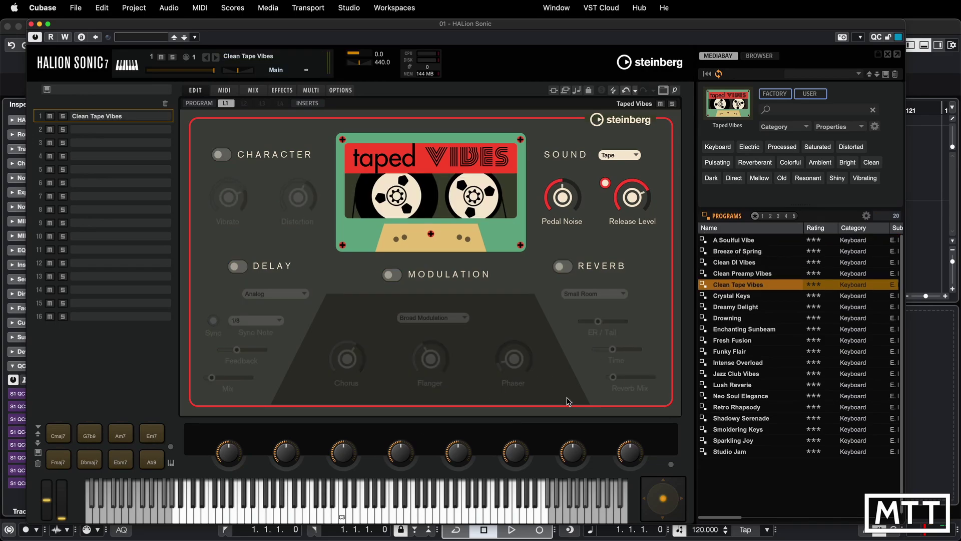
left_click(731, 296)
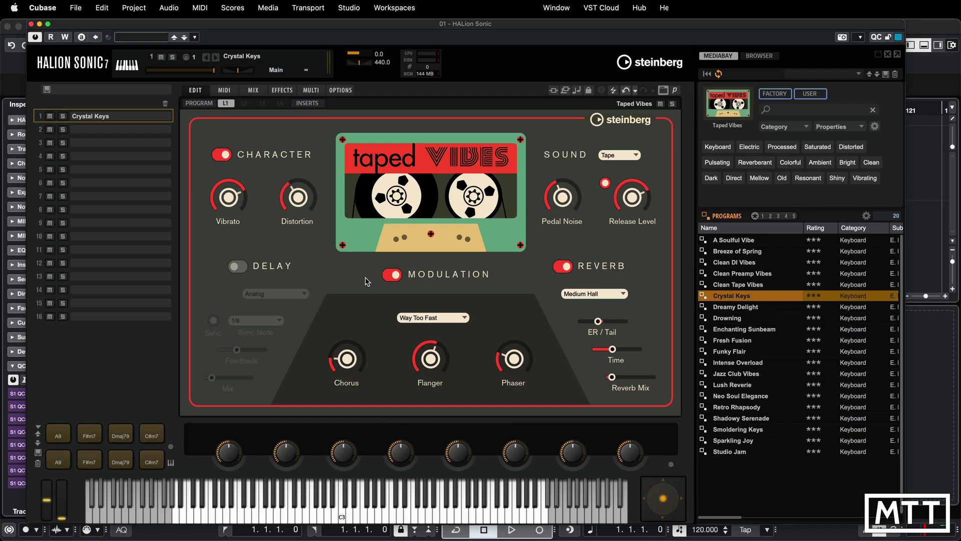
- Assign the Crystal Keys Distortion knob to quick control QC 1, replacing Tremolo Depth
right_click(298, 196)
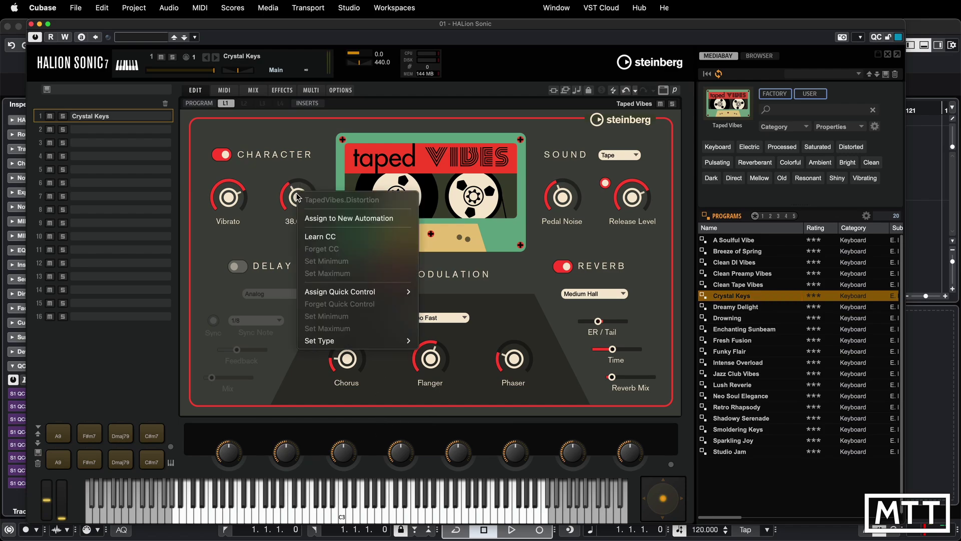
mouse_move(349, 298)
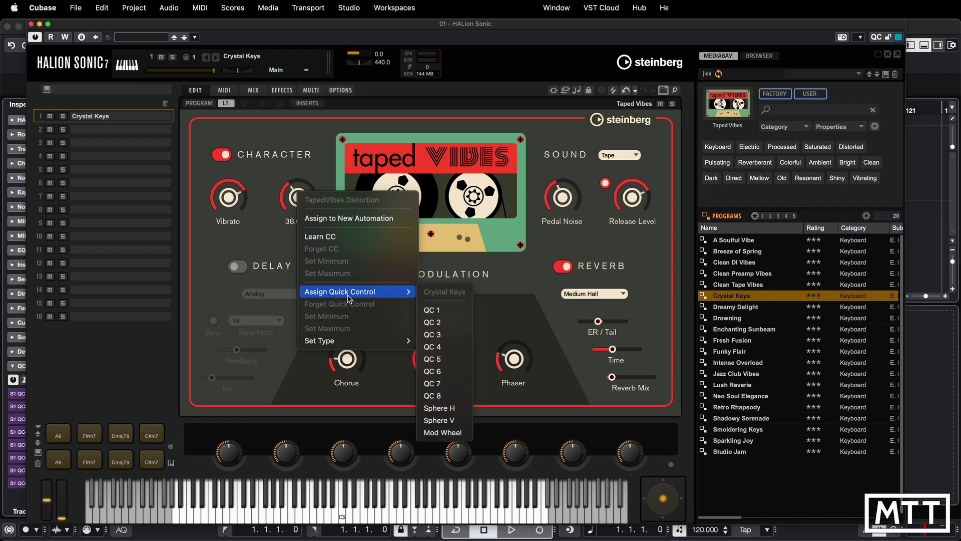
mouse_move(376, 343)
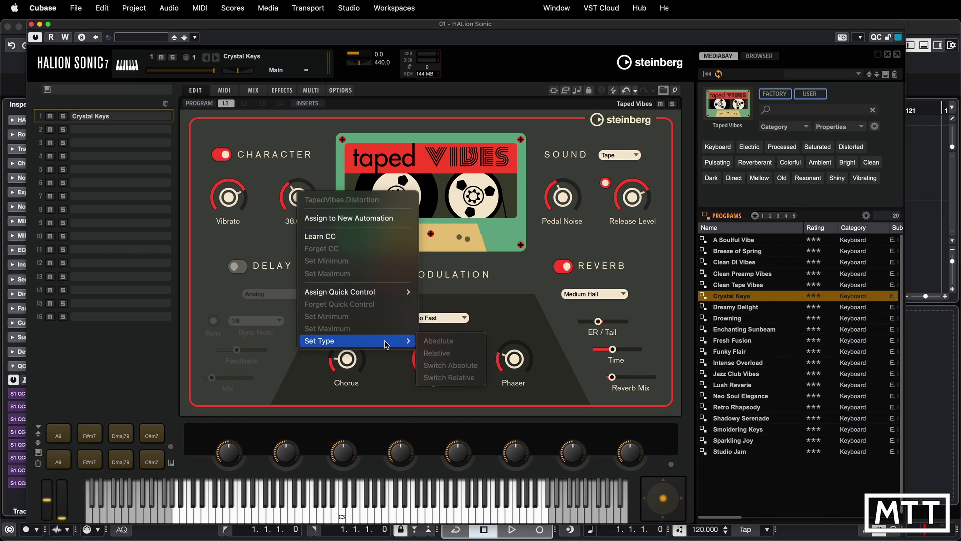
mouse_move(383, 298)
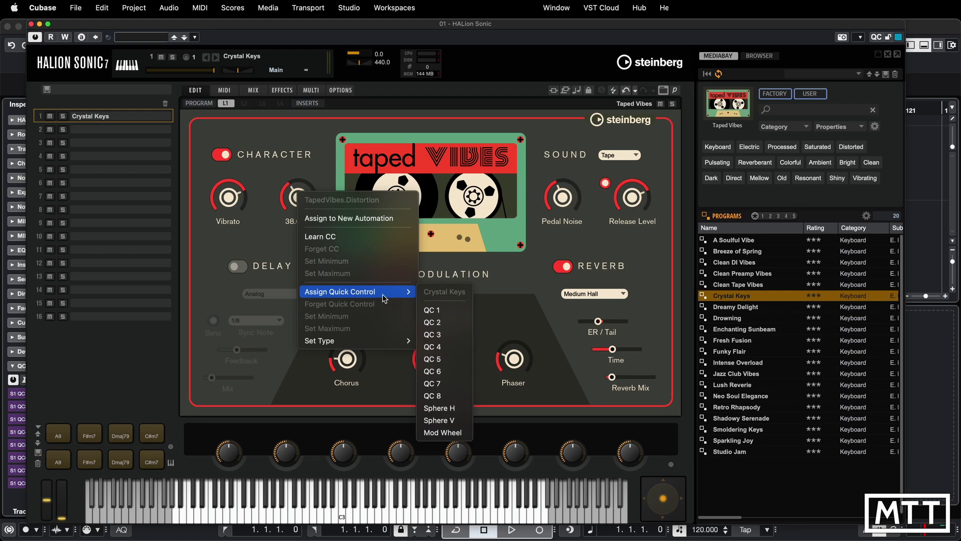
left_click(432, 310)
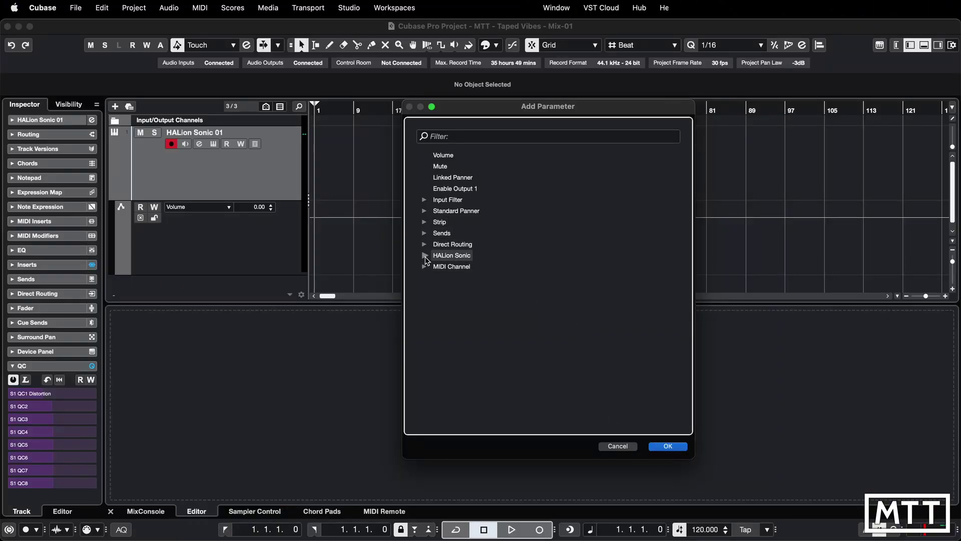
- Expand HALion Sonic > Slot 1 in the Add Parameter dialog and browse its parameters
left_click(424, 255)
scroll(436, 265, "down", 1)
left_click(436, 260)
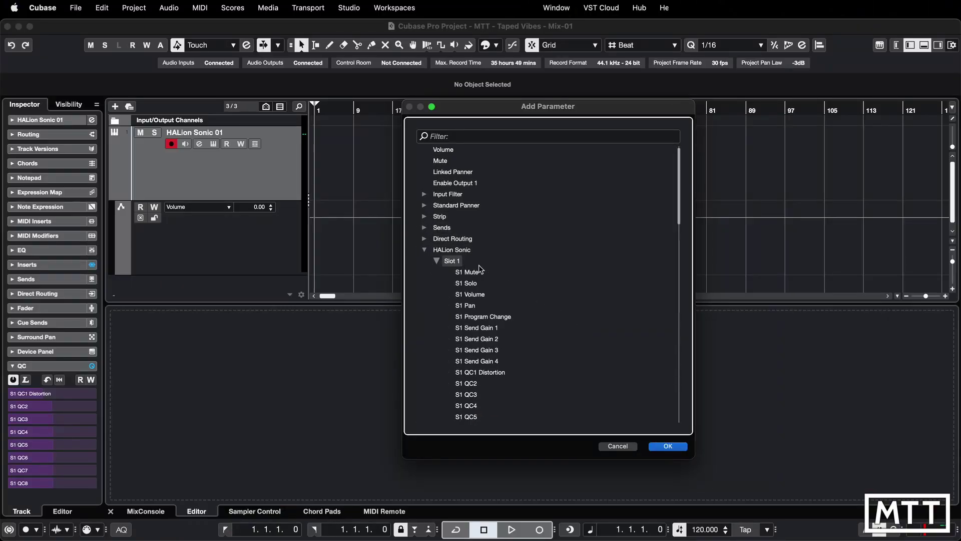
scroll(480, 269, "down", 15)
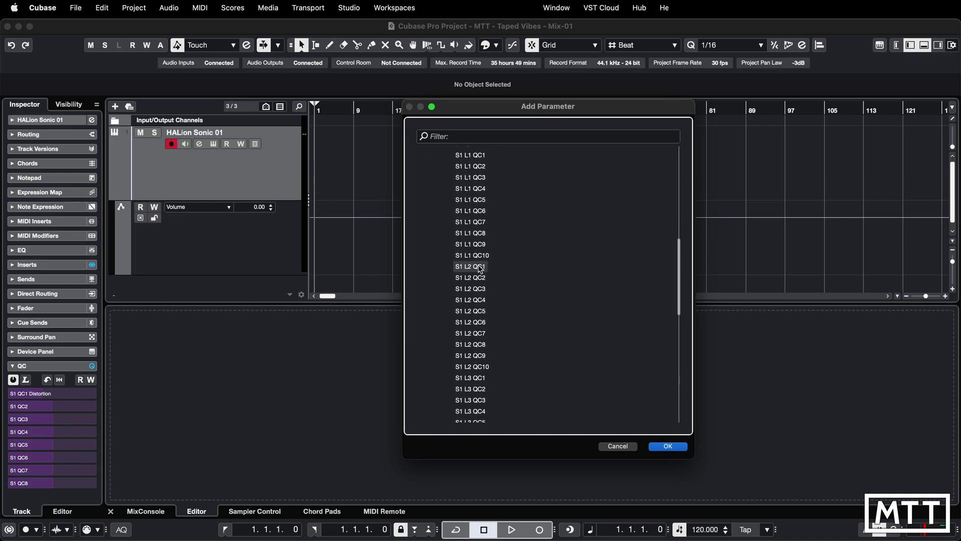
scroll(479, 269, "down", 5)
scroll(479, 269, "up", 8)
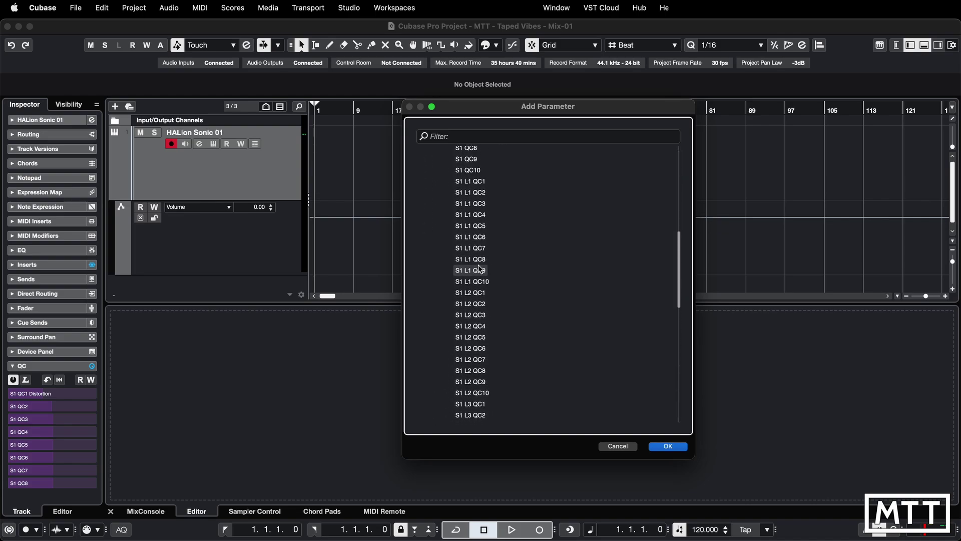
scroll(479, 269, "up", 12)
left_click(436, 267)
- Cancel the Add Parameter dialog without adding anything and reopen the HALion Sonic window
left_click(425, 256)
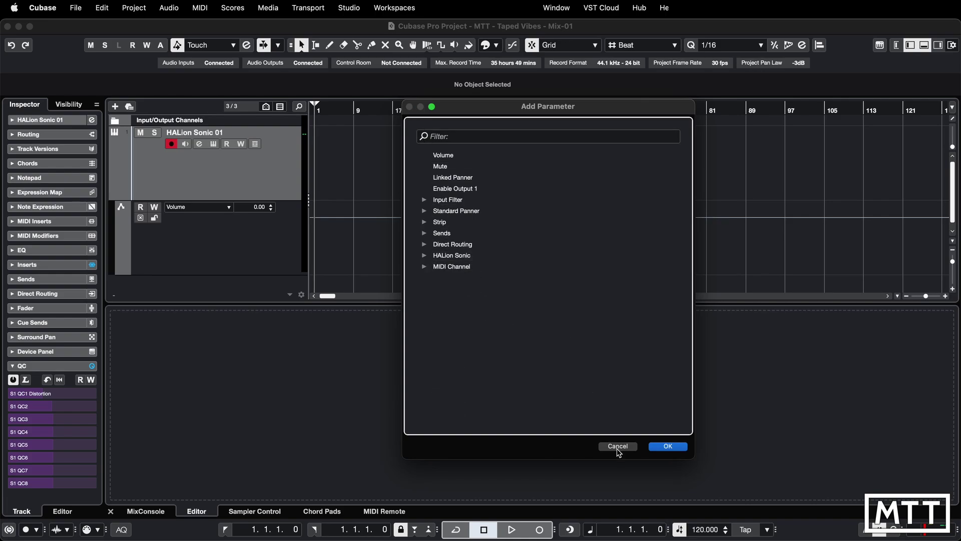
left_click(617, 446)
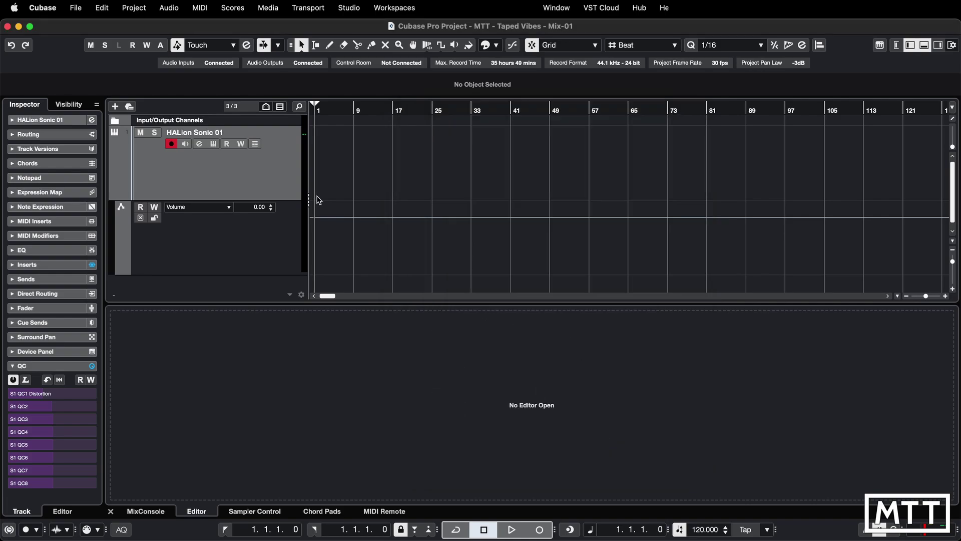
left_click(211, 147)
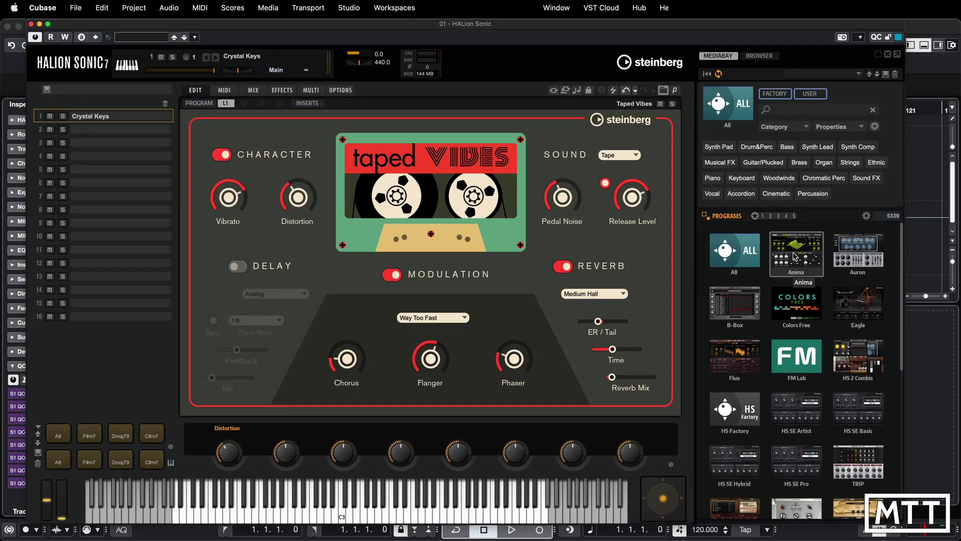
- Filter the browser to Anima, load Alien Tweet into slot 1, and close HALion Sonic
left_click(806, 265)
double_click(733, 251)
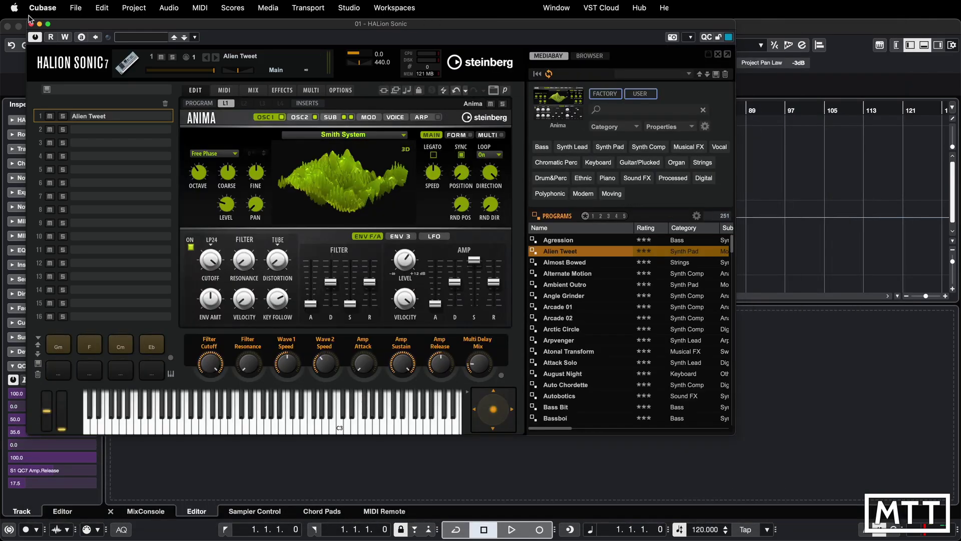
left_click(31, 24)
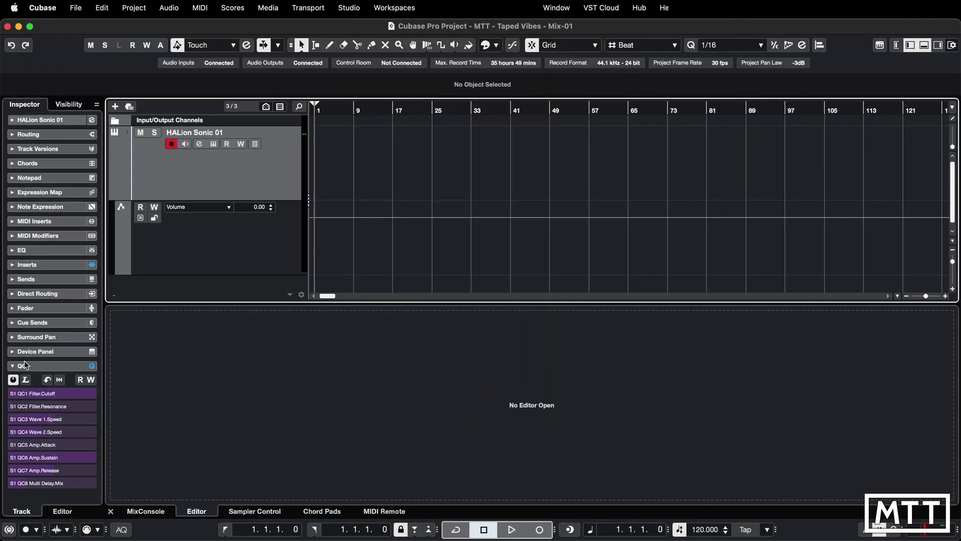
- Open the lane's full parameter list and browse the HALion Sonic > Slot 1 parameters
left_click(197, 208)
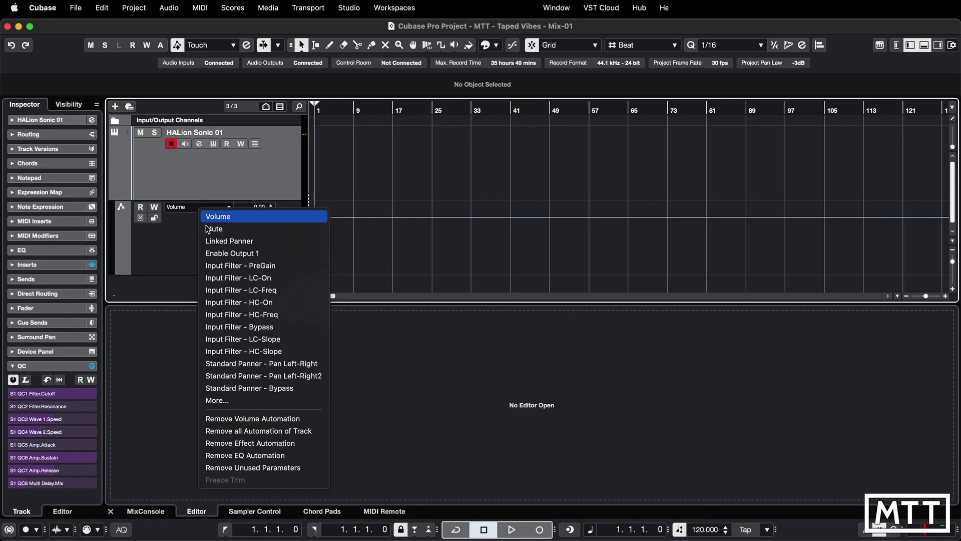
left_click(239, 409)
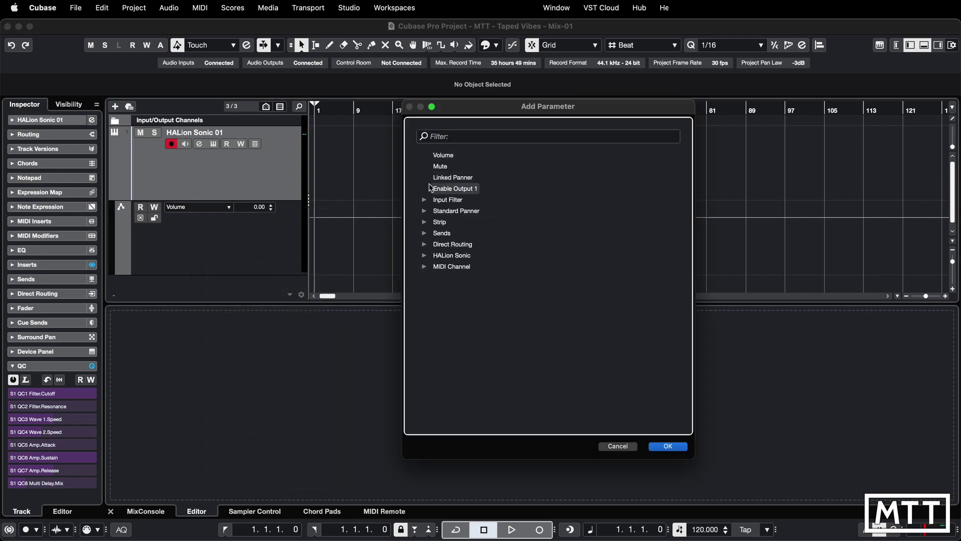
left_click(425, 255)
left_click(448, 266)
left_click(435, 266)
scroll(475, 271, "down", 15)
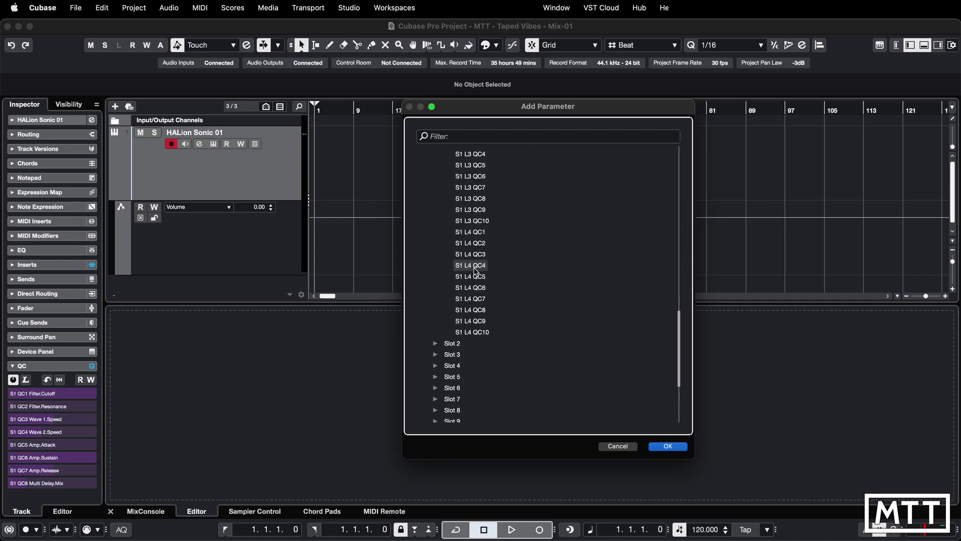
scroll(475, 272, "up", 5)
scroll(476, 272, "up", 1)
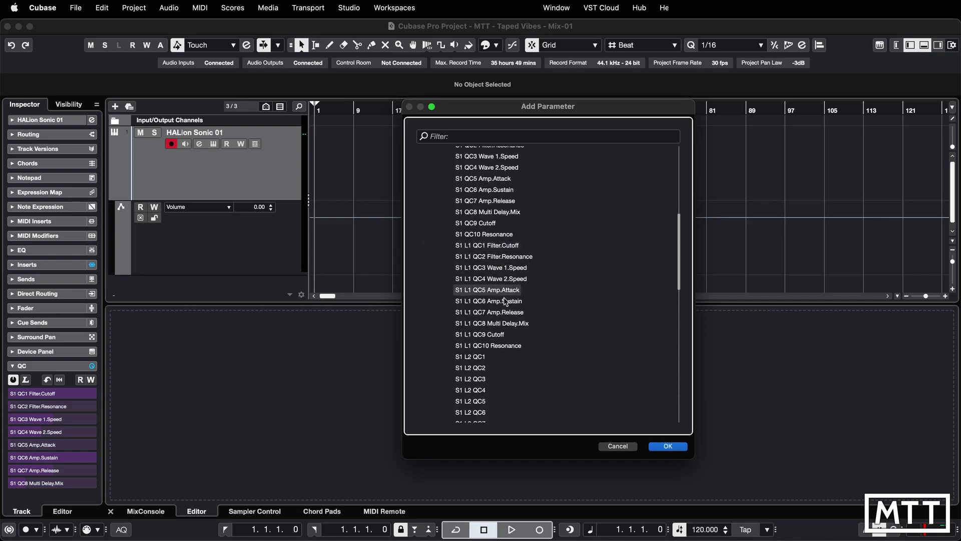
scroll(505, 311, "up", 6)
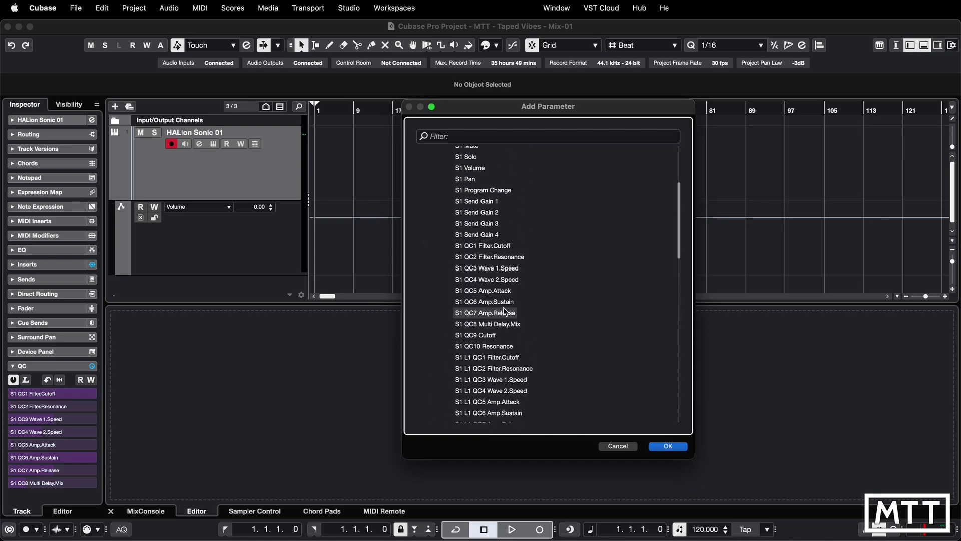
scroll(505, 311, "down", 3)
scroll(504, 311, "down", 1)
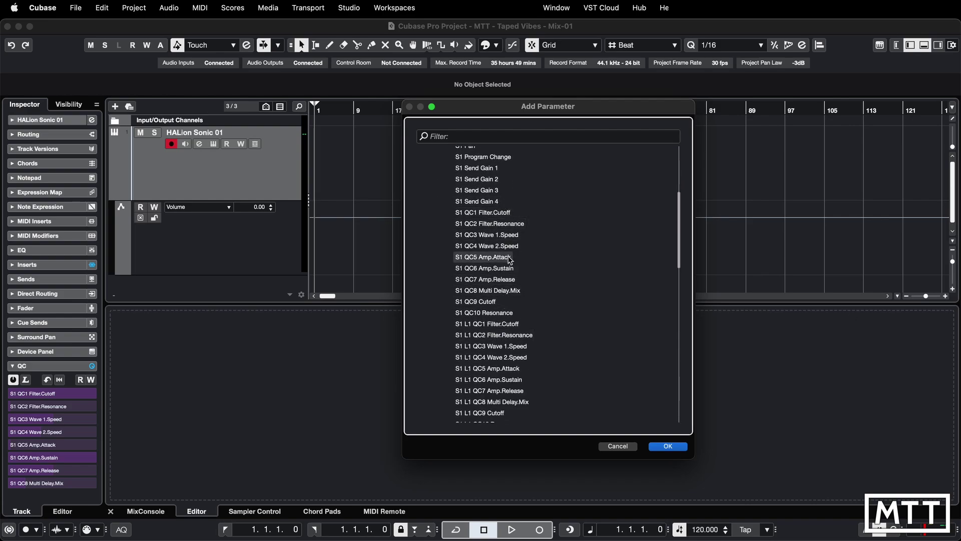
scroll(501, 379, "down", 6)
scroll(501, 379, "down", 1)
scroll(501, 379, "up", 12)
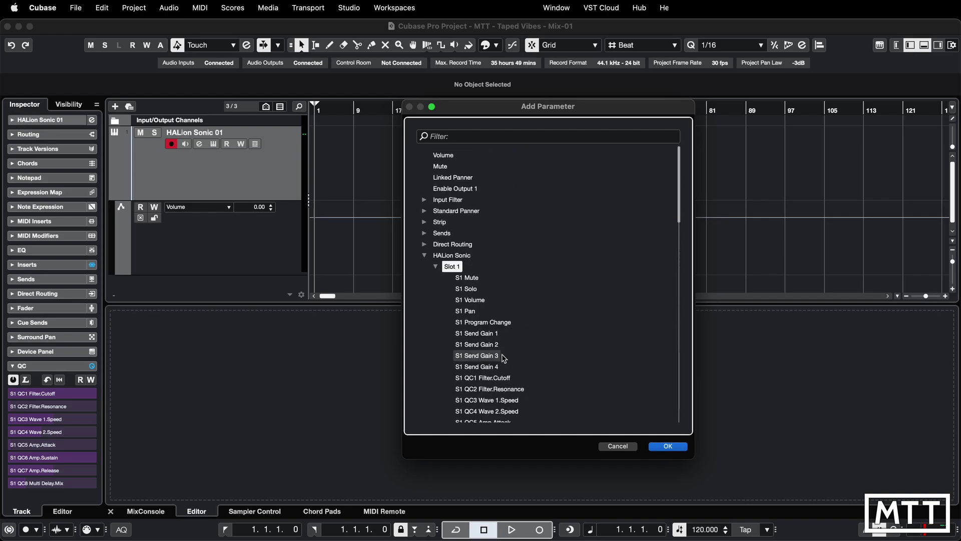
left_click(437, 270)
- Expand HALion Sonic's numbered Automation parameters and scroll through them
scroll(443, 326, "down", 5)
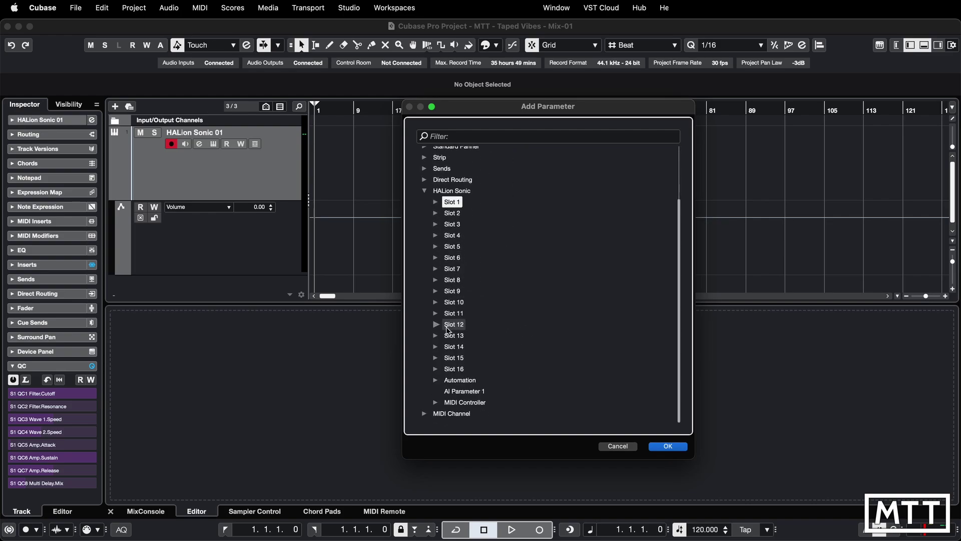
left_click(437, 380)
scroll(466, 379, "down", 17)
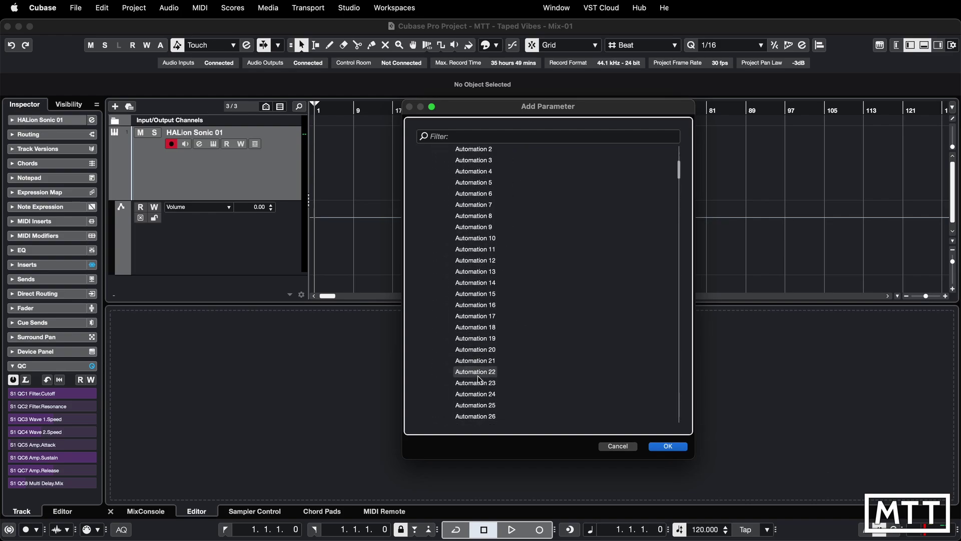
scroll(479, 379, "up", 20)
scroll(493, 249, "up", 1)
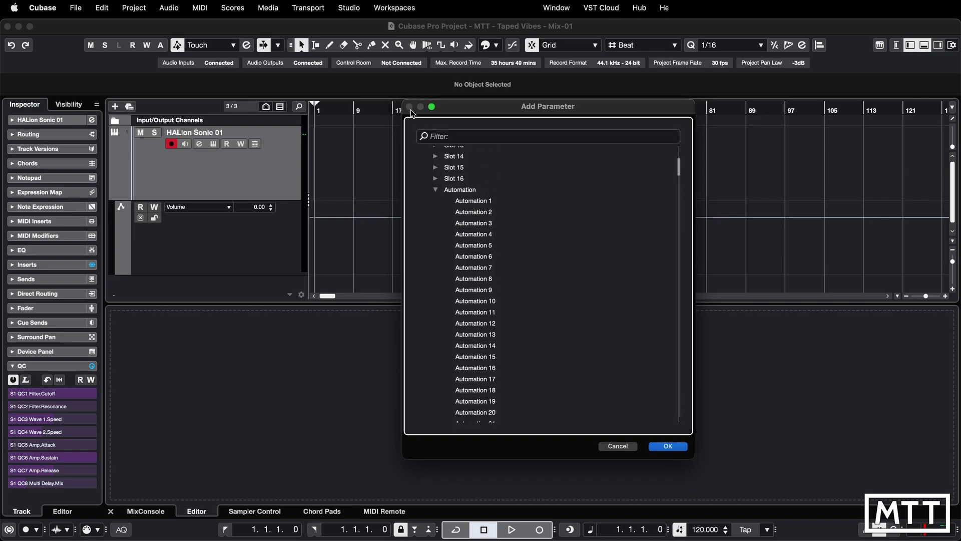
- Cancel the parameter list, reopen HALion Sonic, and hide its preset browser
left_click(618, 446)
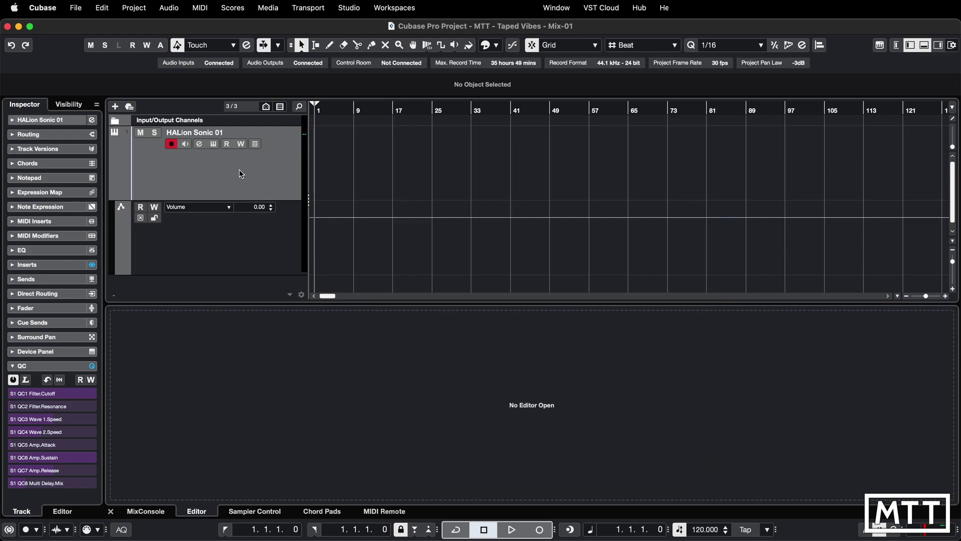
left_click(214, 144)
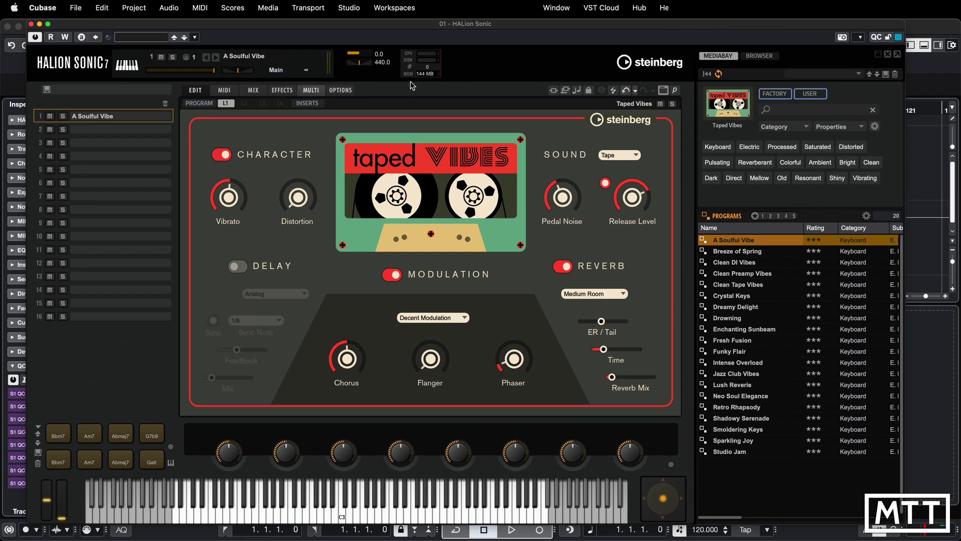
left_click(663, 90)
- Assign the Taped Vibes Distortion knob to a new automation parameter
right_click(226, 205)
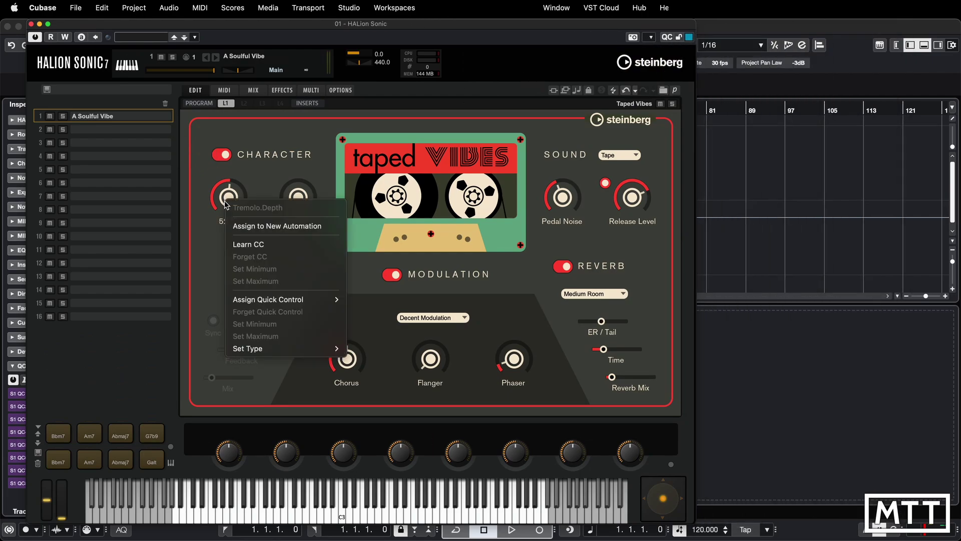
left_click(260, 183)
right_click(294, 190)
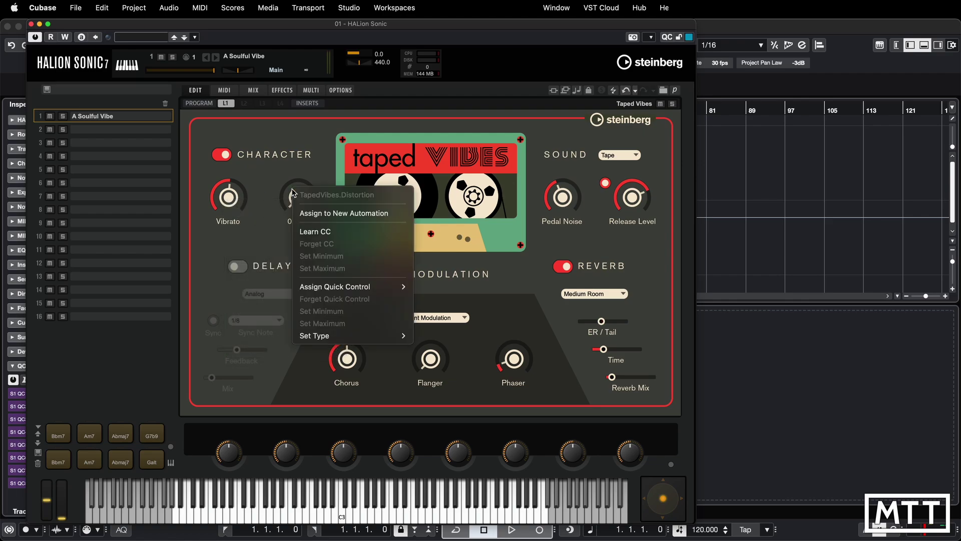
left_click(328, 214)
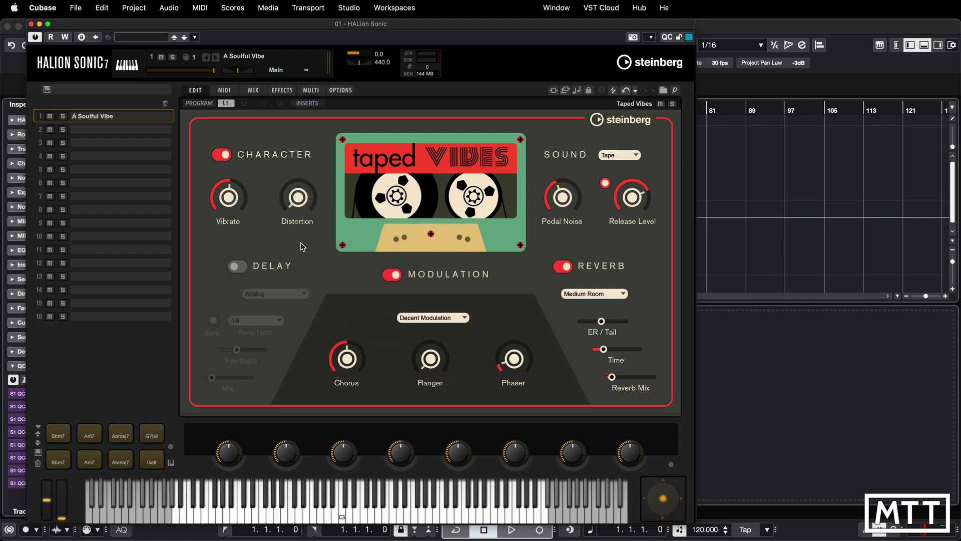
- Close HALion Sonic, open the lane's More... list, and browse HALion Sonic > Automation entries
left_click(31, 24)
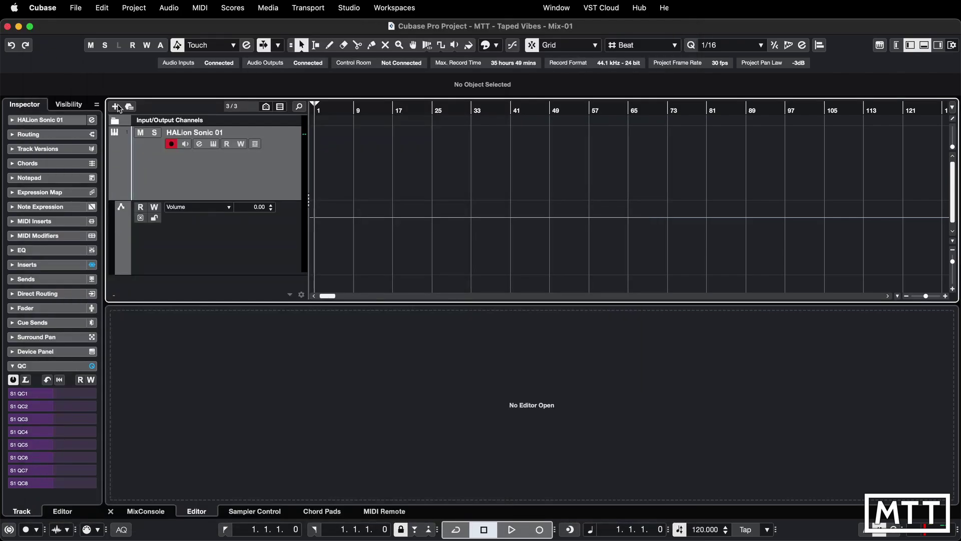
left_click(184, 207)
left_click(242, 398)
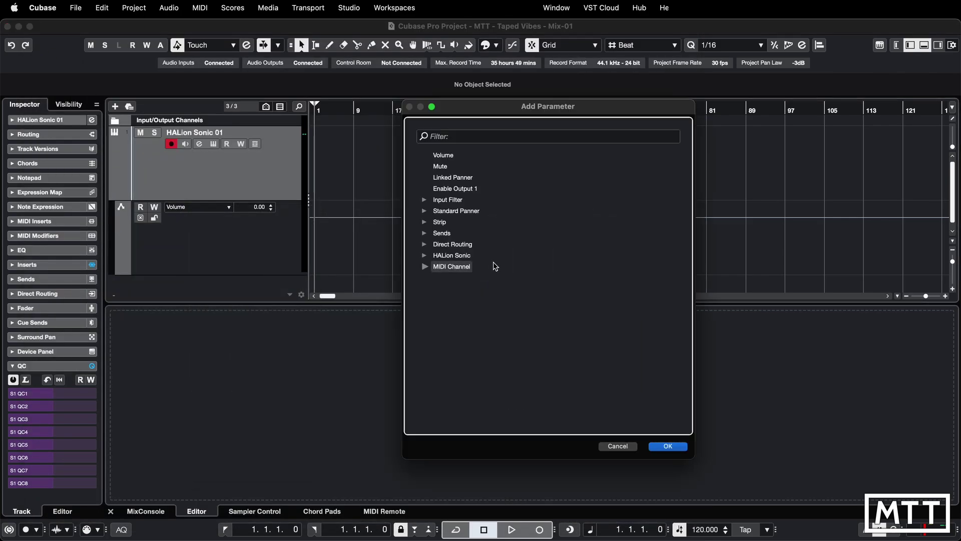
left_click(424, 255)
scroll(473, 279, "down", 3)
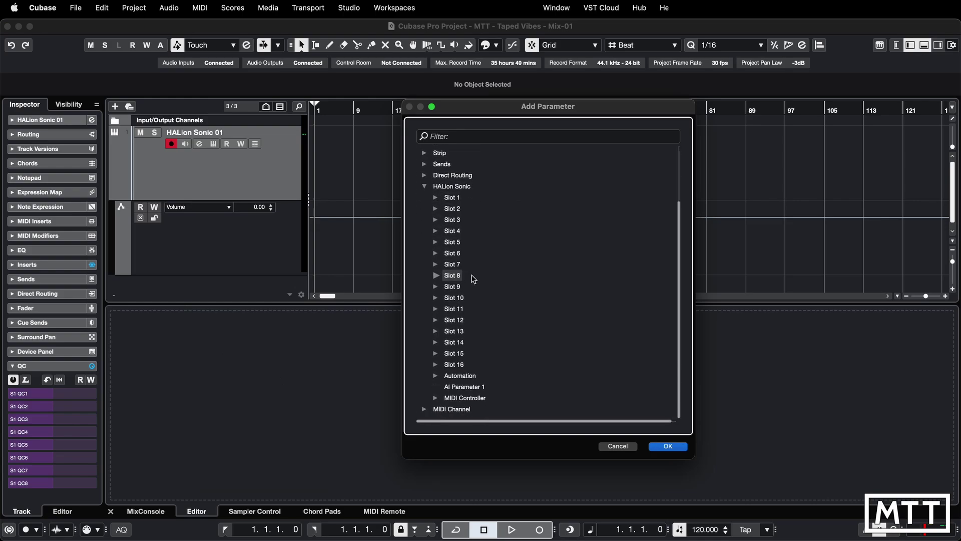
left_click(437, 376)
scroll(486, 378, "down", 5)
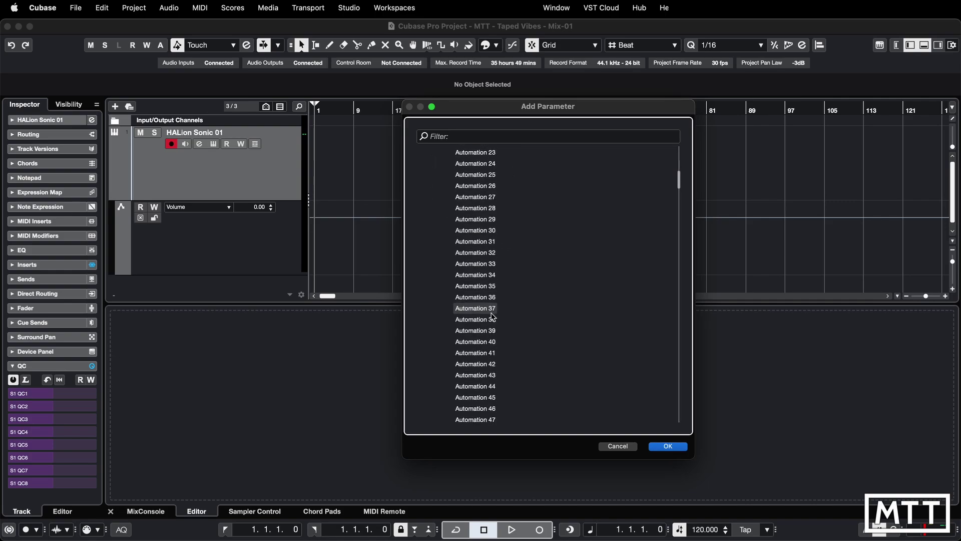
scroll(493, 316, "down", 20)
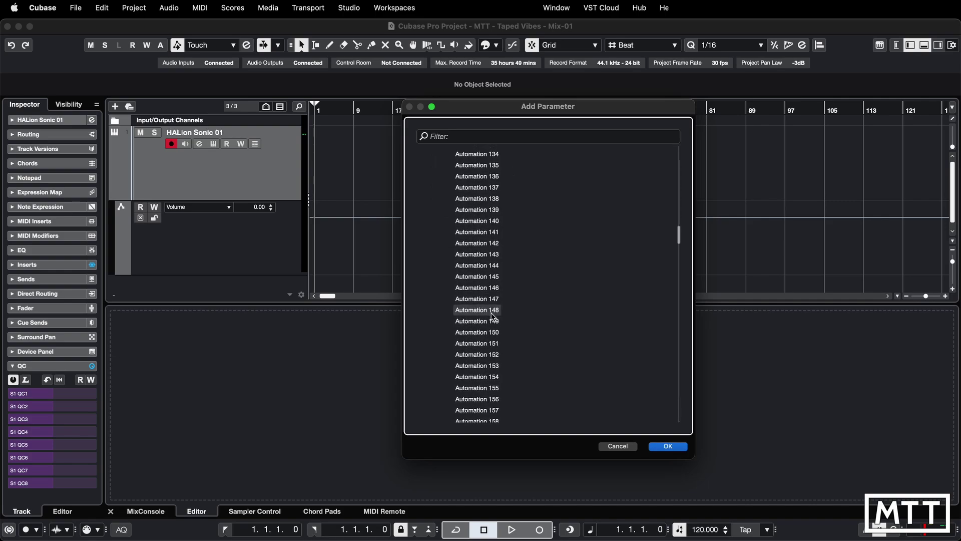
scroll(493, 316, "down", 20)
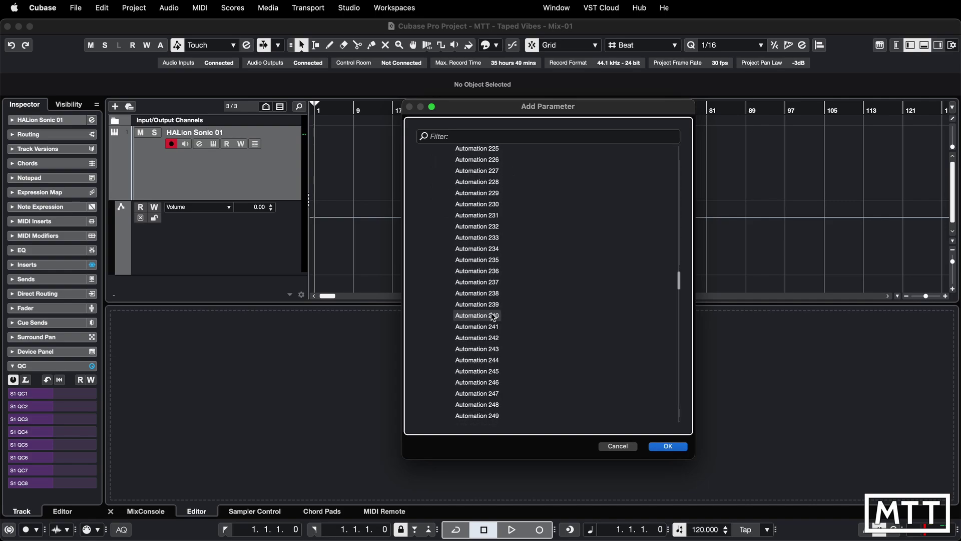
scroll(493, 317, "down", 20)
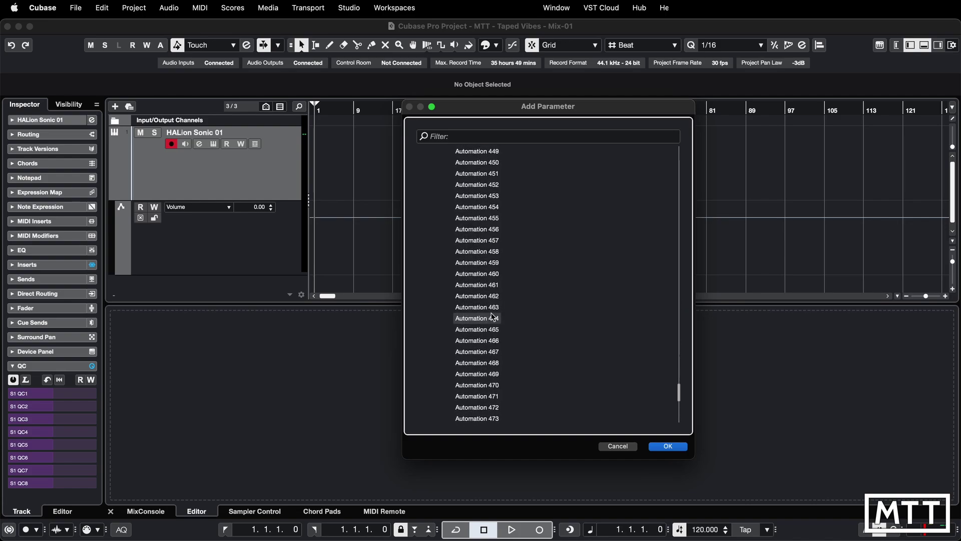
scroll(499, 346, "up", 20)
scroll(499, 345, "up", 20)
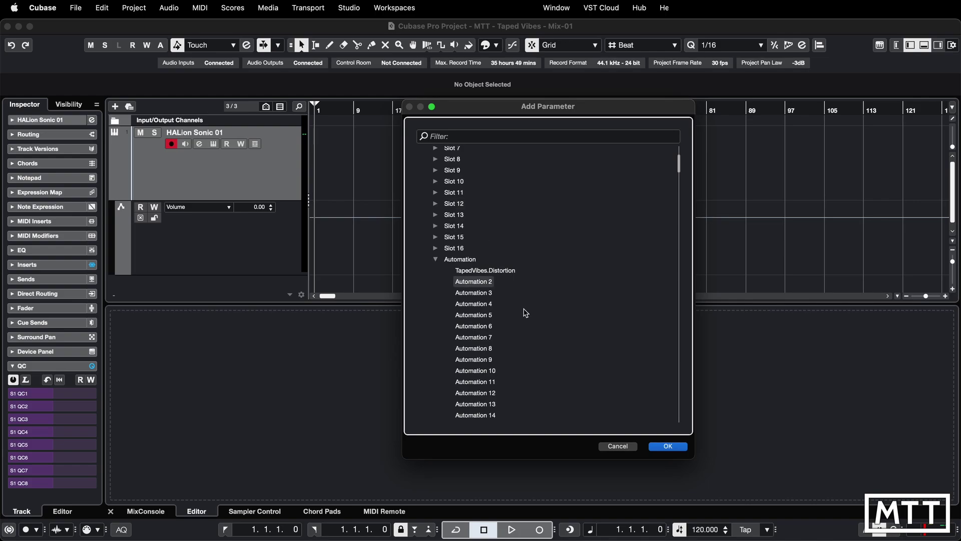
- Put TapedVibes.Distortion on the lane, make it taller, enable Read, and draw a ramp to about 52
double_click(484, 271)
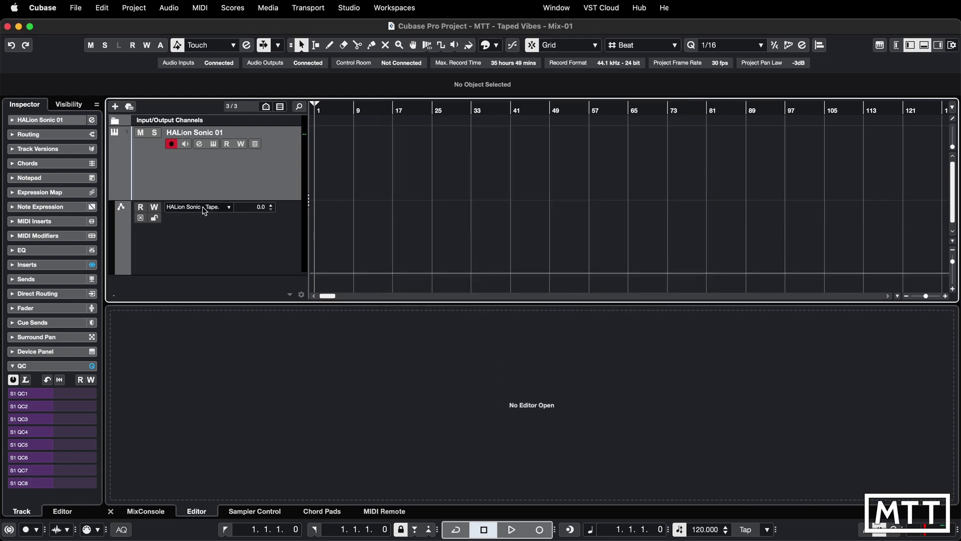
left_click_drag(257, 273, 259, 293)
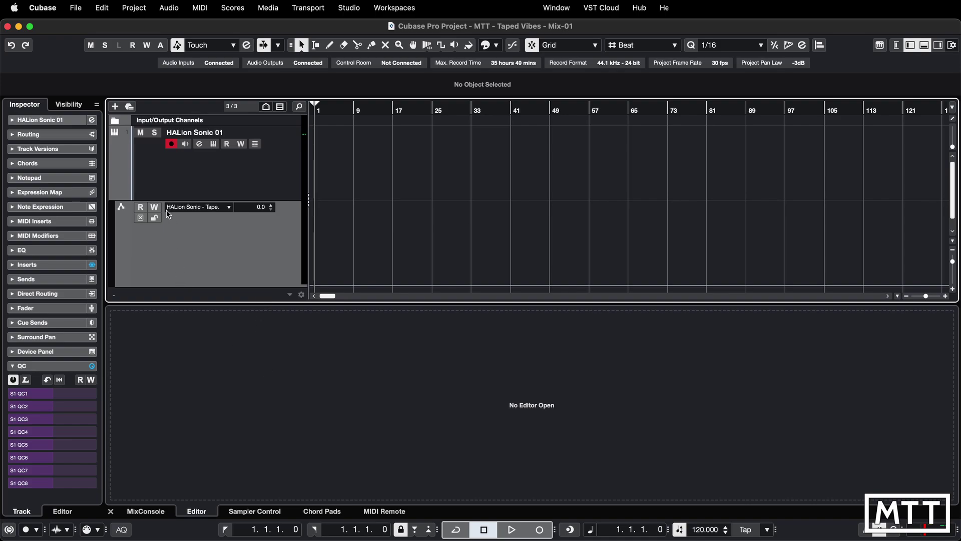
key("r")
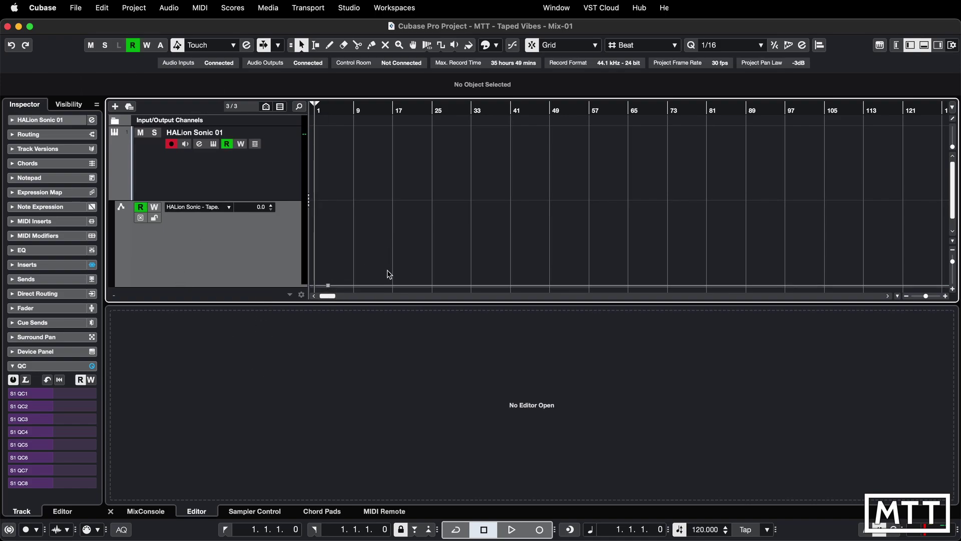
left_click_drag(388, 281, 426, 226)
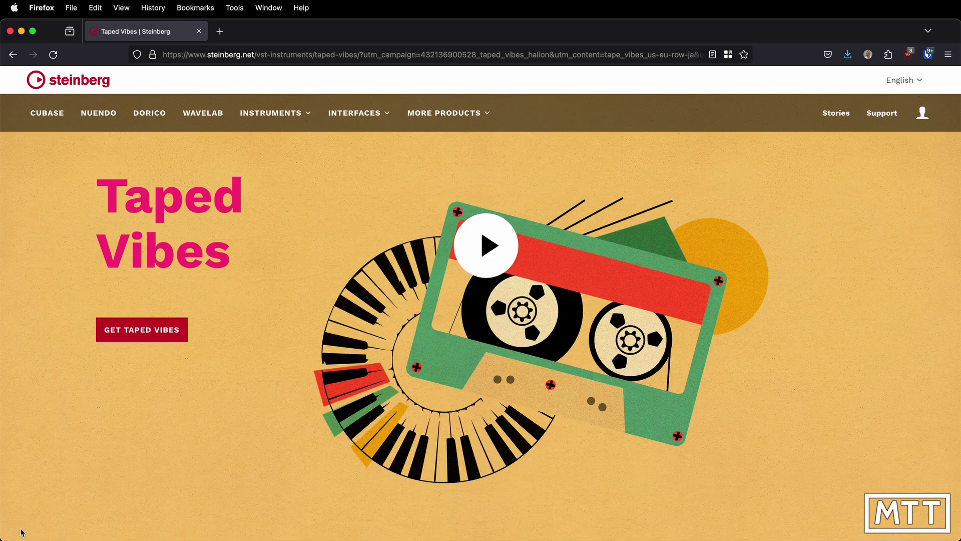
scroll(424, 408, "down", 5)
scroll(423, 408, "down", 20)
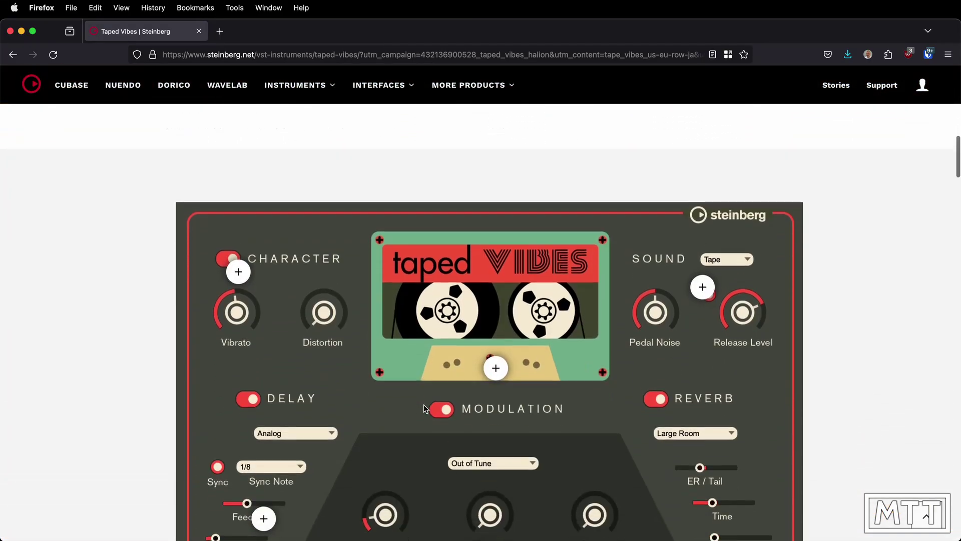
scroll(424, 408, "down", 20)
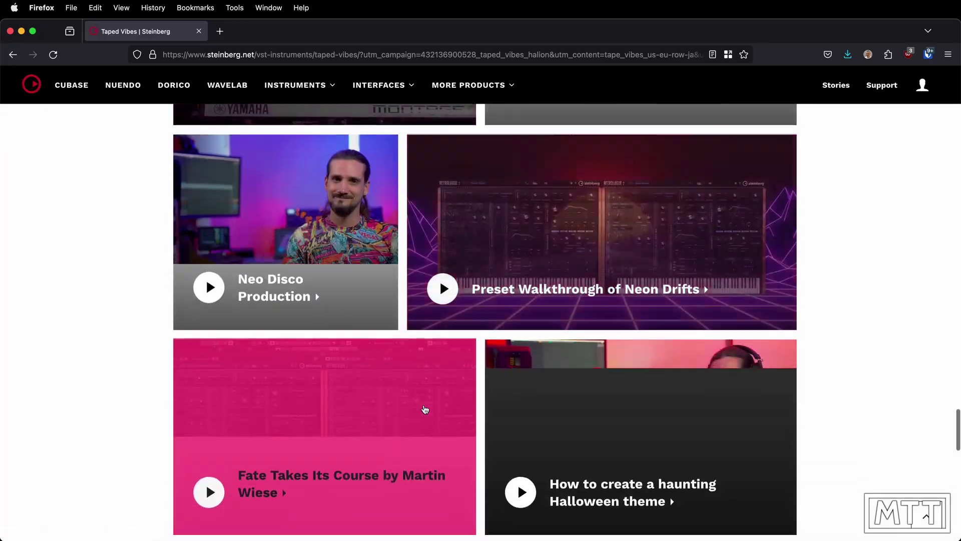
scroll(425, 408, "down", 3)
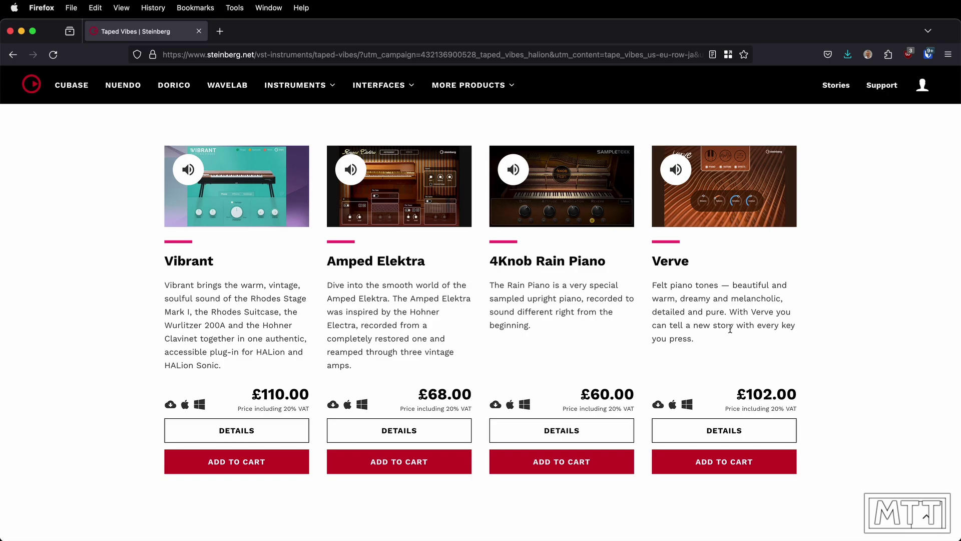
scroll(728, 311, "up", 15)
scroll(730, 328, "up", 20)
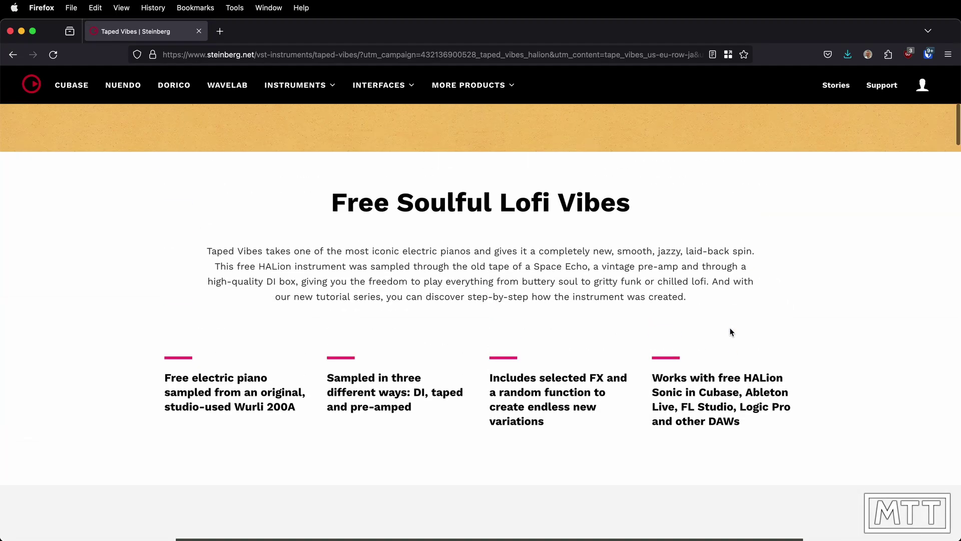
scroll(730, 332, "up", 10)
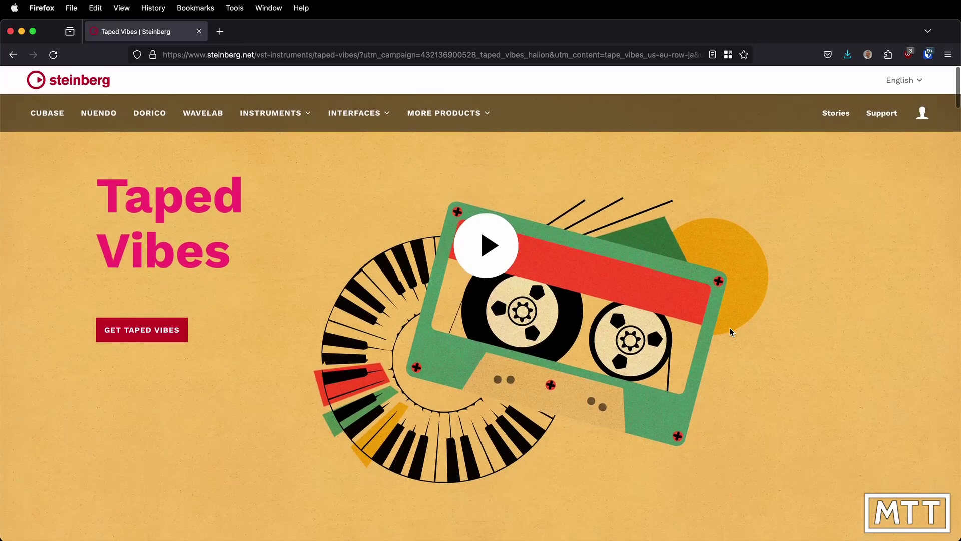